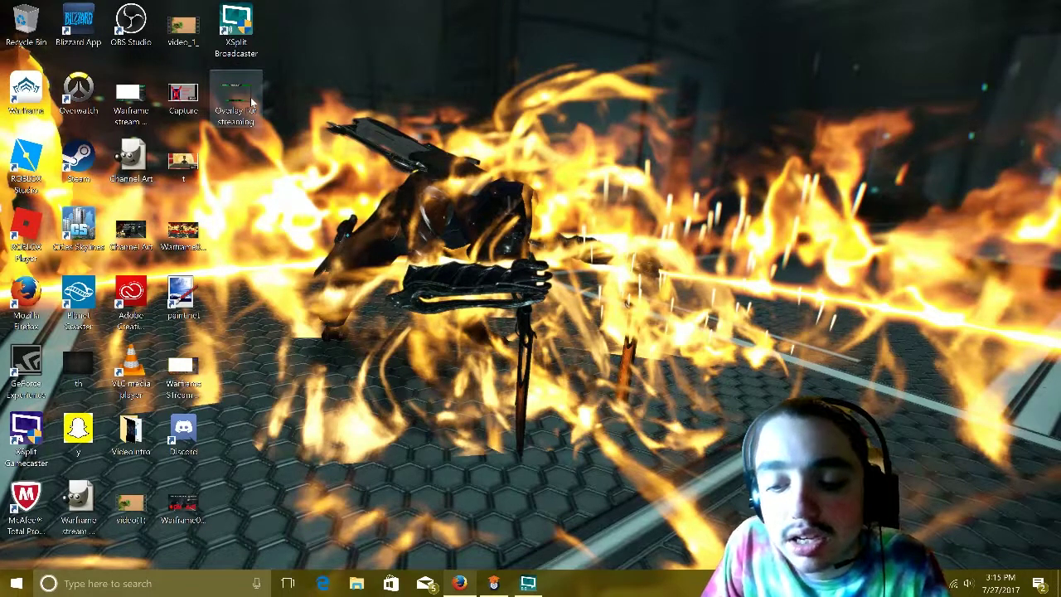
- Open paint.net from the desktop and maximize its window
double_click(250, 97)
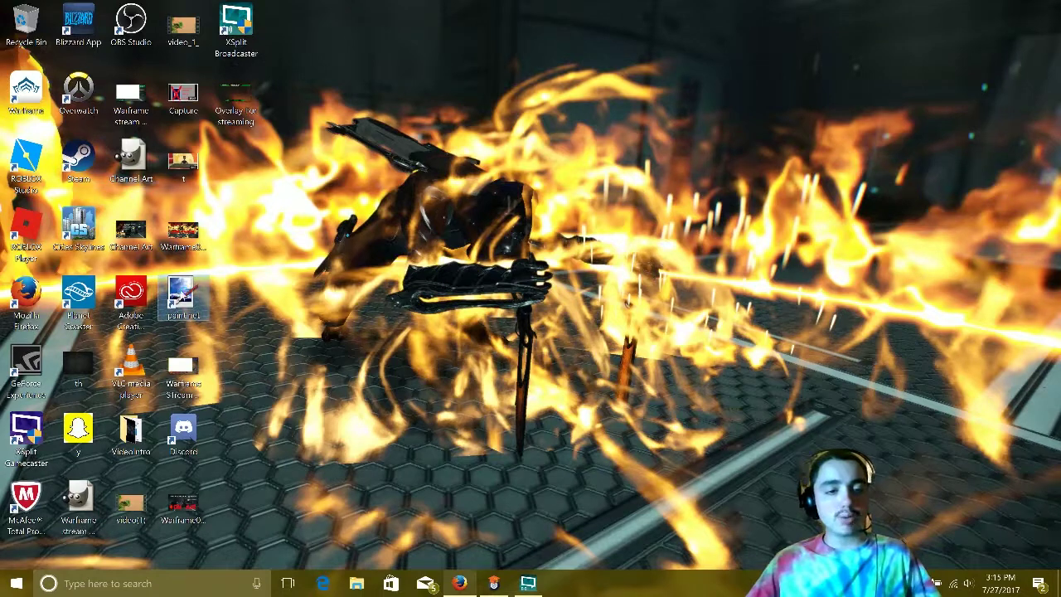
double_click(183, 295)
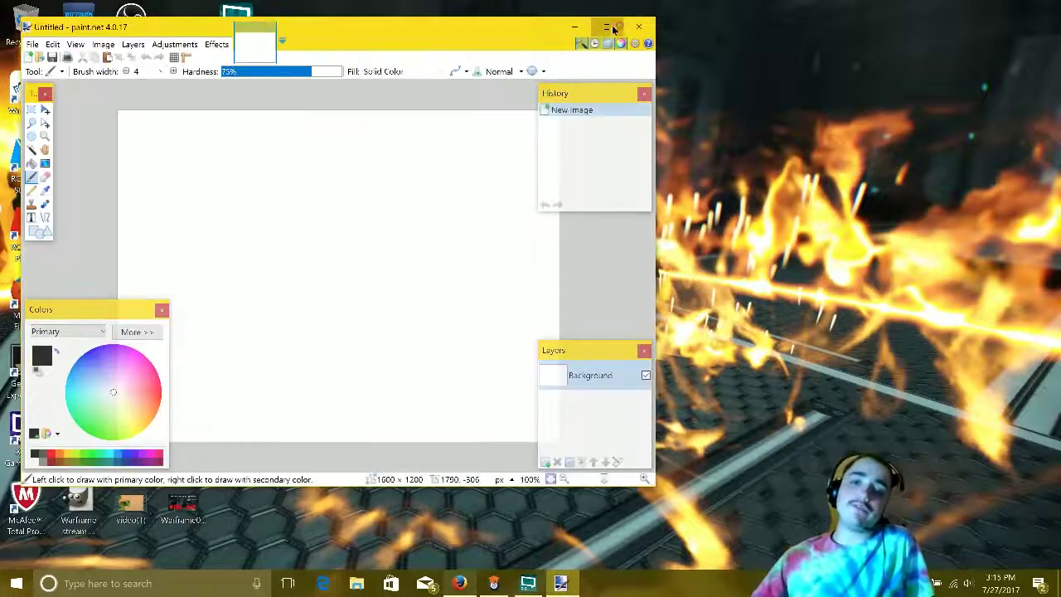
click(606, 30)
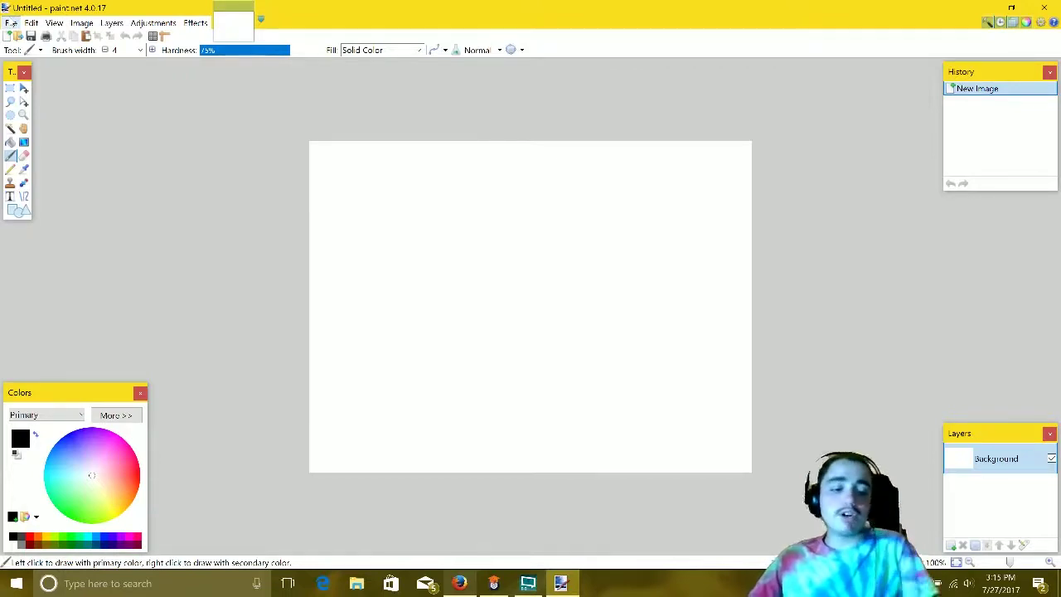
- Create a new image 1280 pixels wide and 720 pixels high
key(ctrl+n)
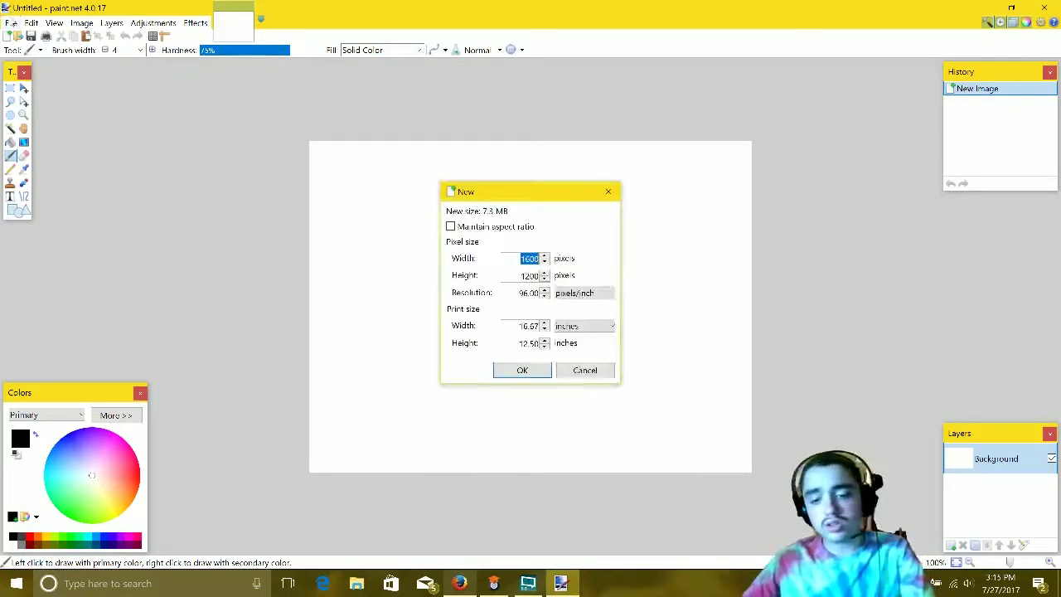
text(1280)
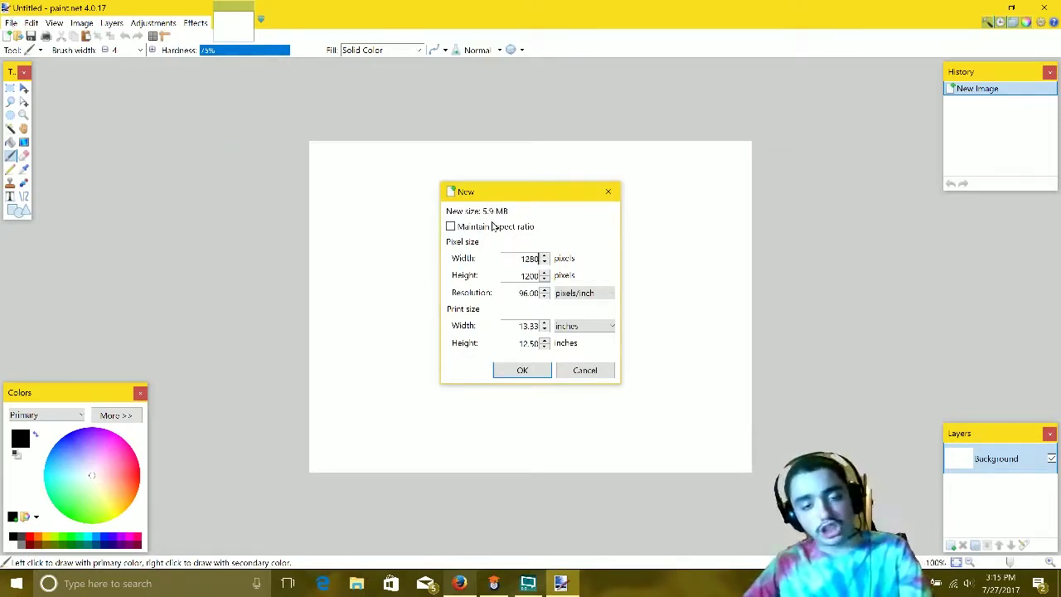
key(Tab)
text(720)
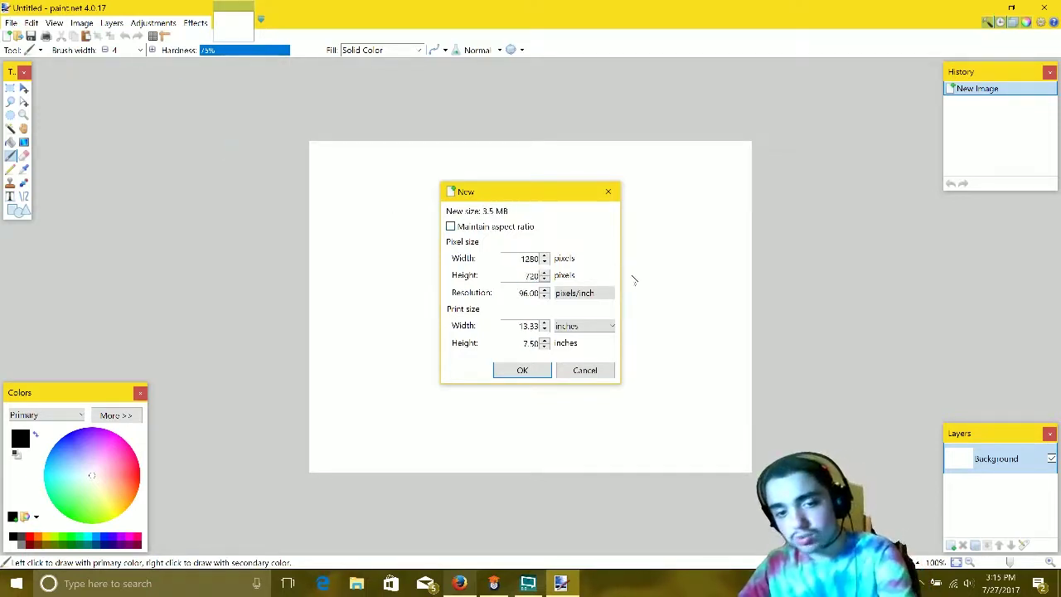
key(Return)
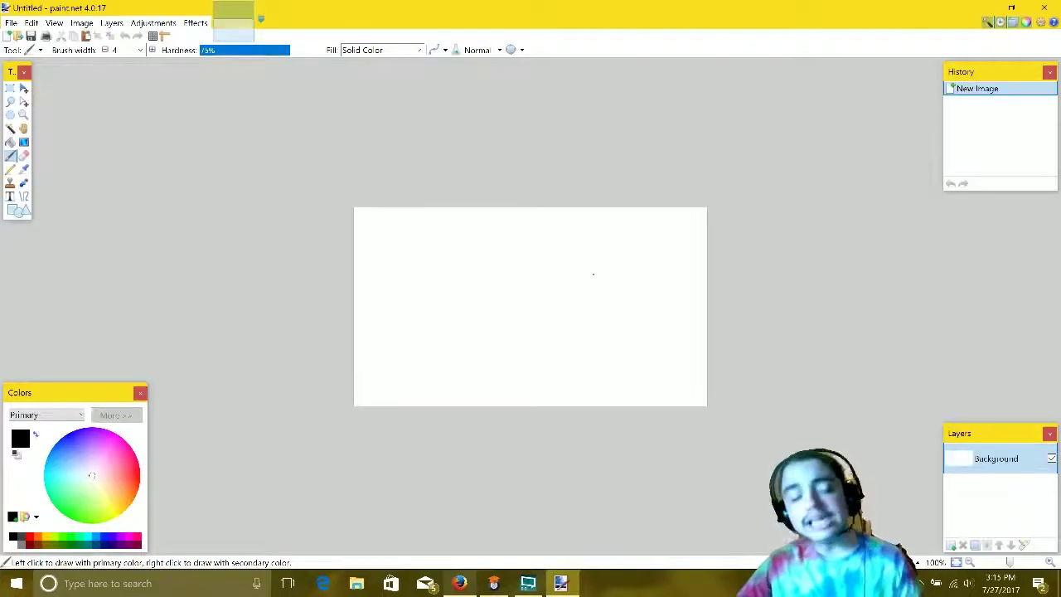
- Select the entire white background with the Magic Wand and erase it to leave a transparent canvas
click(10, 128)
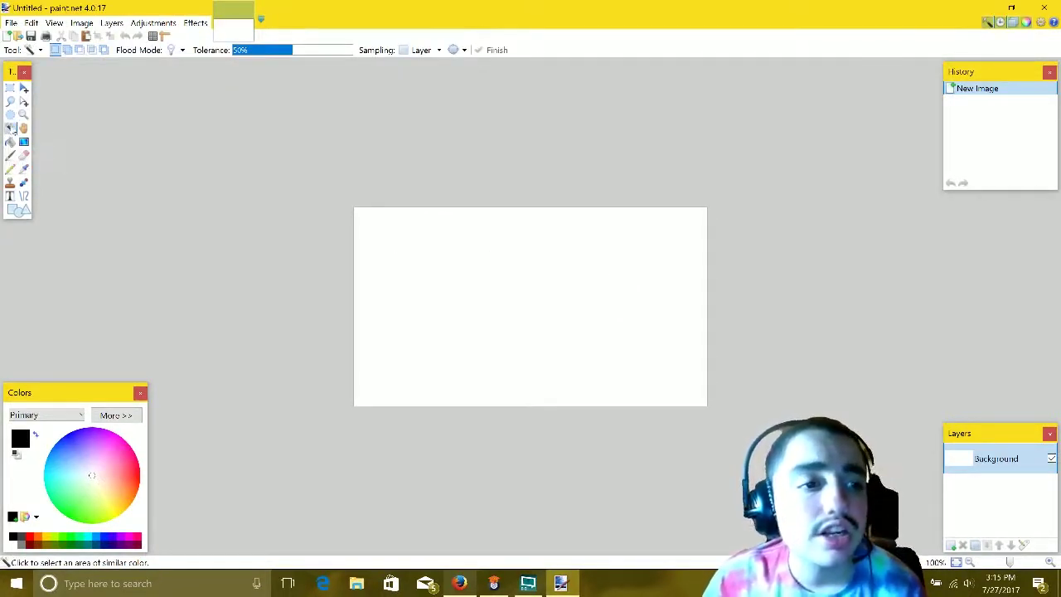
click(428, 253)
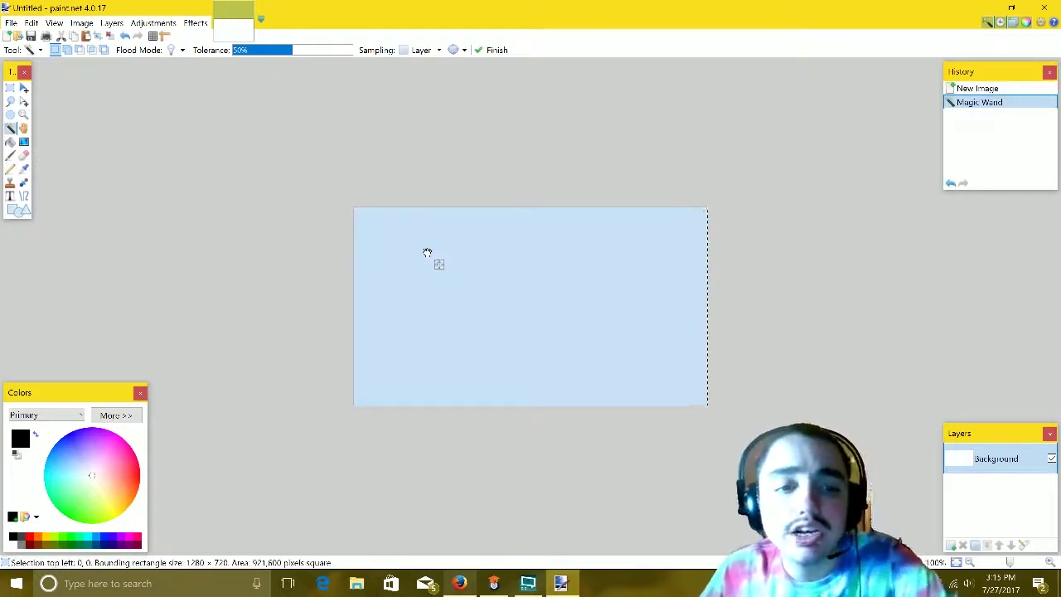
key(Delete)
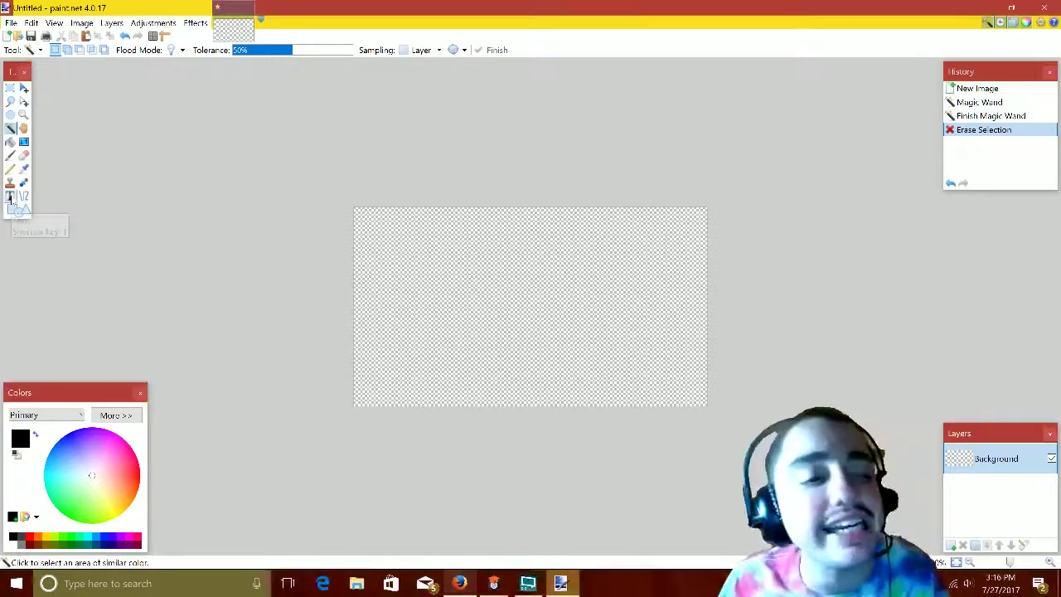
- Draw a filled rectangle about 1269 × 70 pixels along the full top edge of the canvas
click(20, 211)
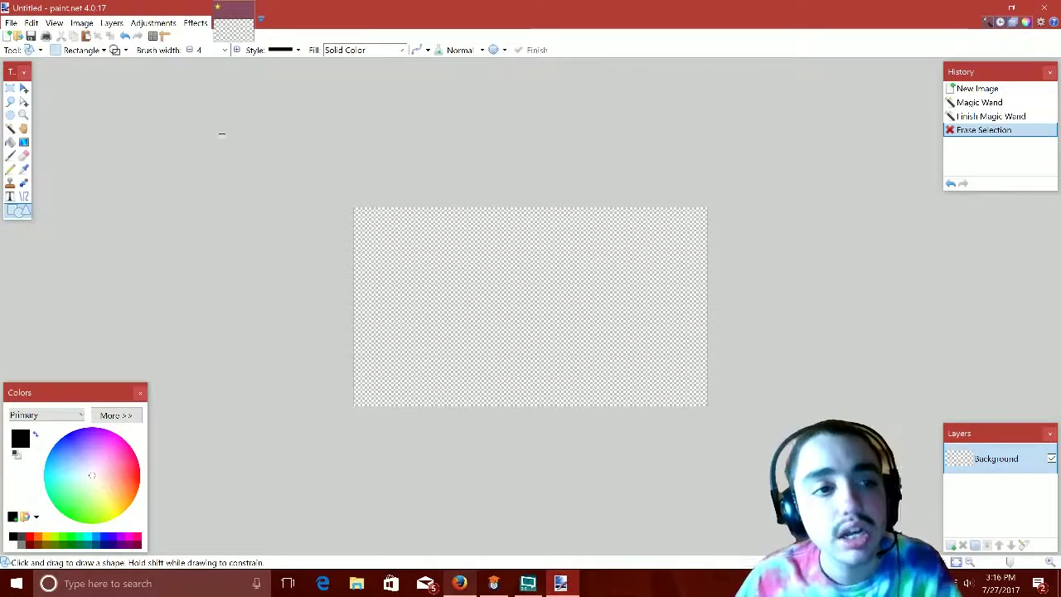
click(102, 51)
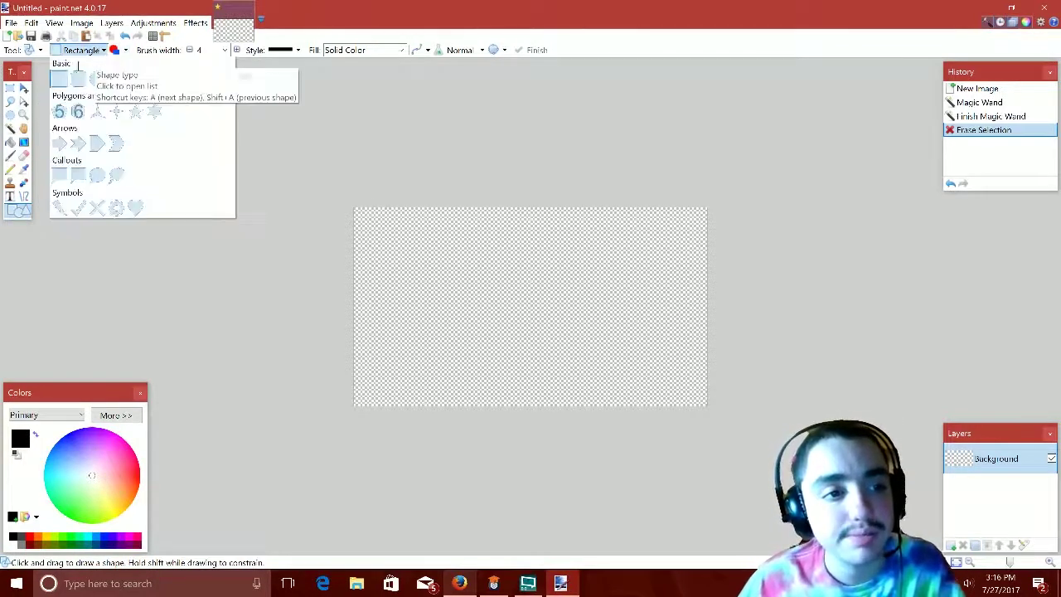
click(72, 75)
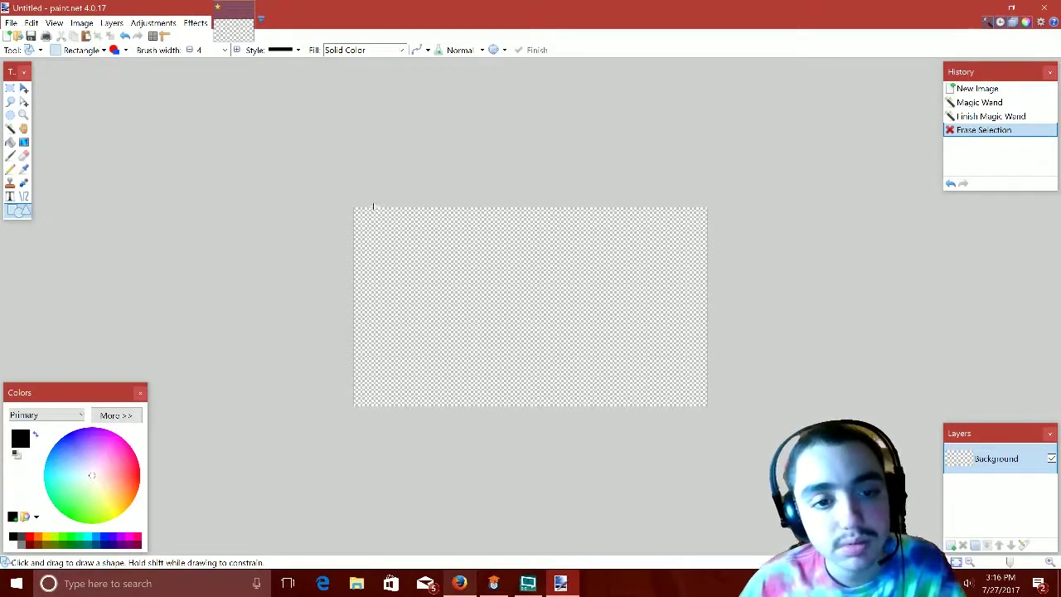
mouse_move(373, 207)
mouse_down()
mouse_move(467, 223)
mouse_move(720, 226)
mouse_up()
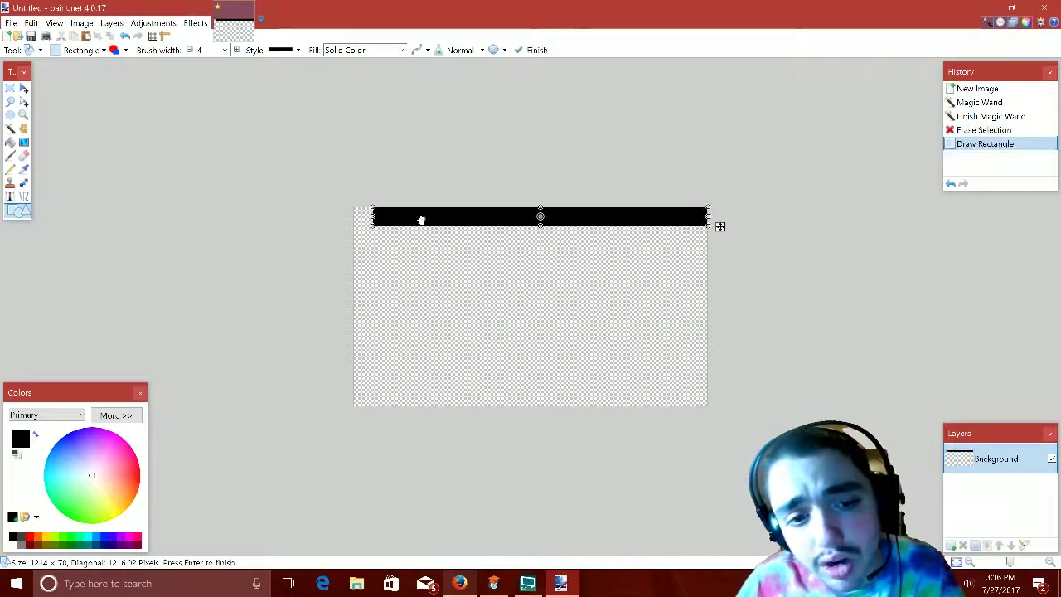
drag(372, 217, 354, 218)
- Recolor the rectangle along the canvas's top edge to bright cyan and finalize the shape
click(74, 473)
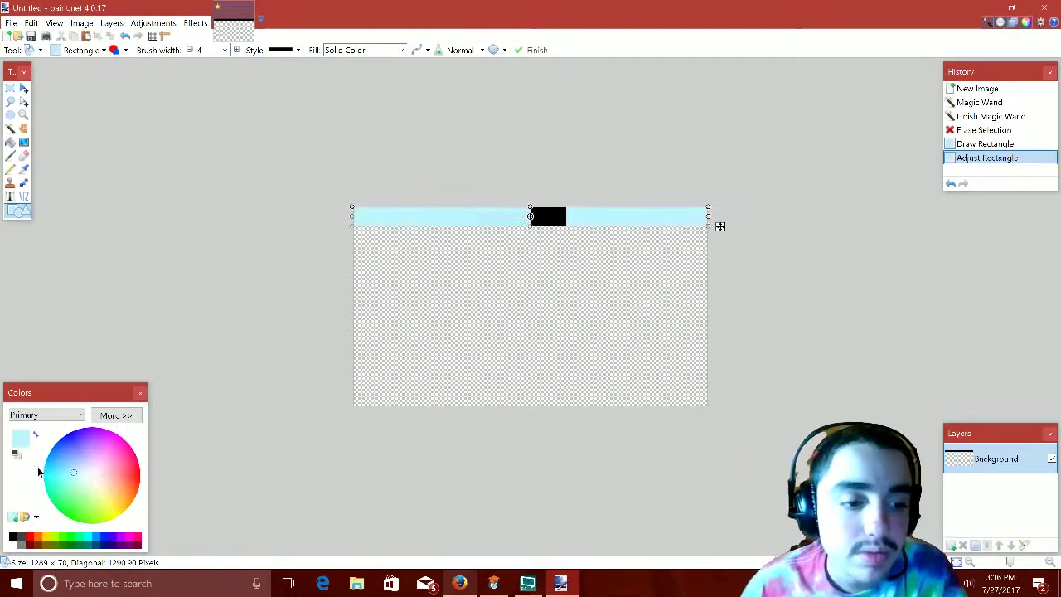
click(43, 471)
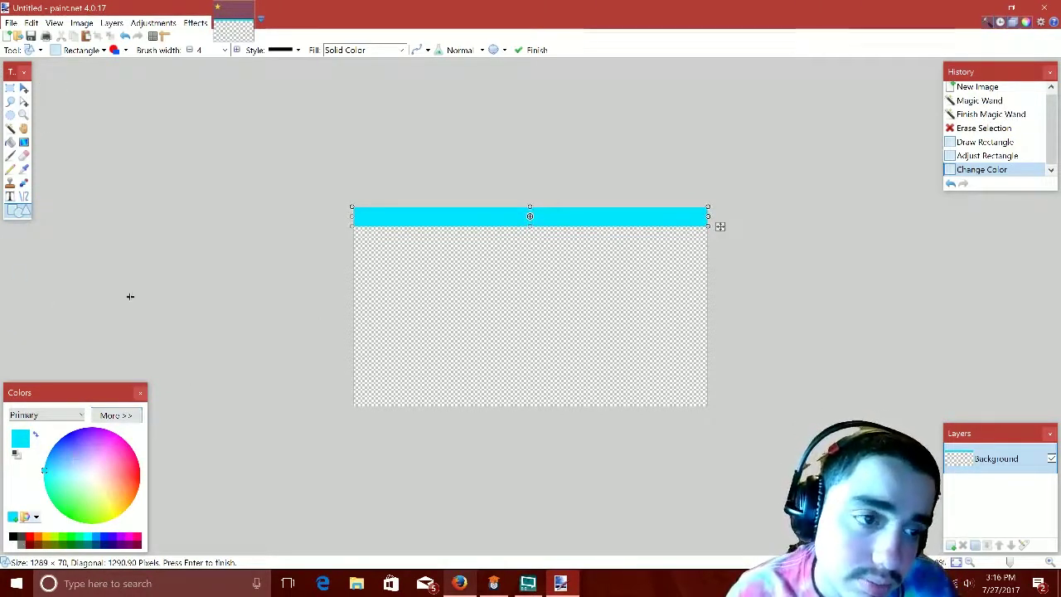
key(Return)
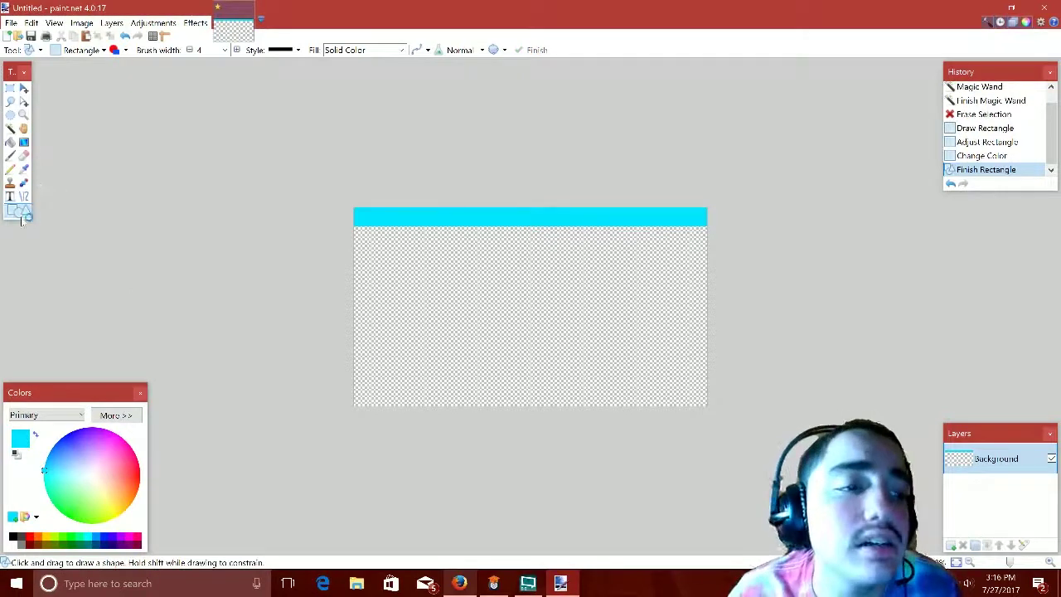
- Draw a black trapezoid about 398 × 162 pixels over the middle of the cyan bar, with its wide side up
click(101, 52)
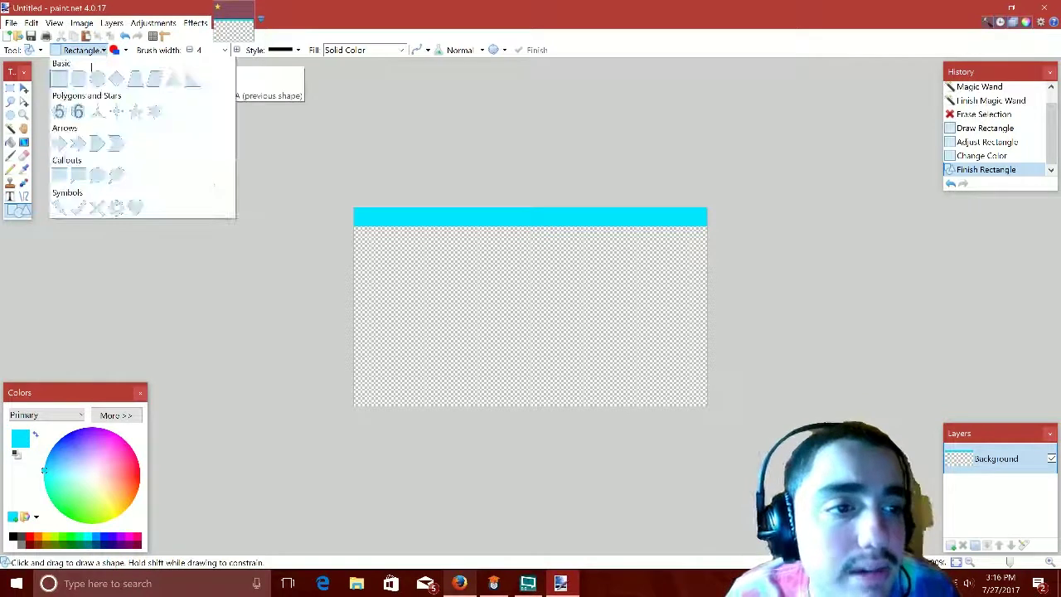
click(136, 73)
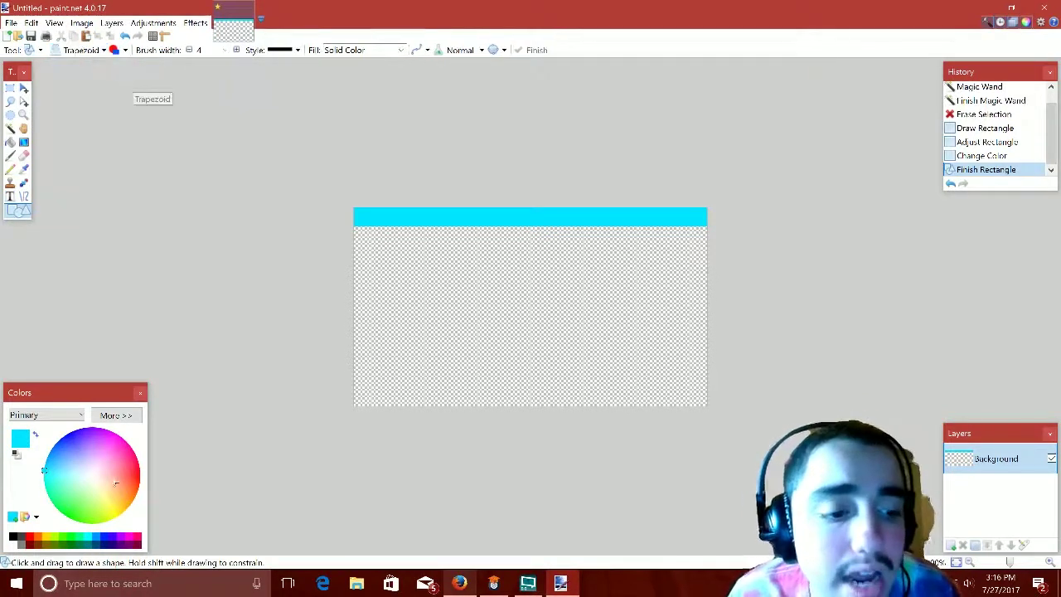
click(139, 474)
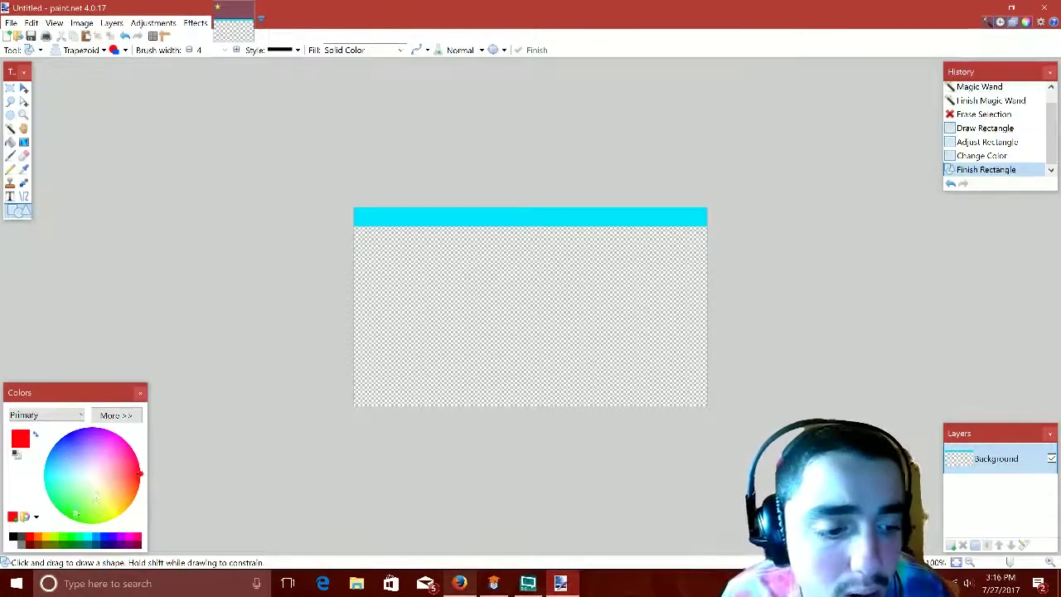
click(20, 539)
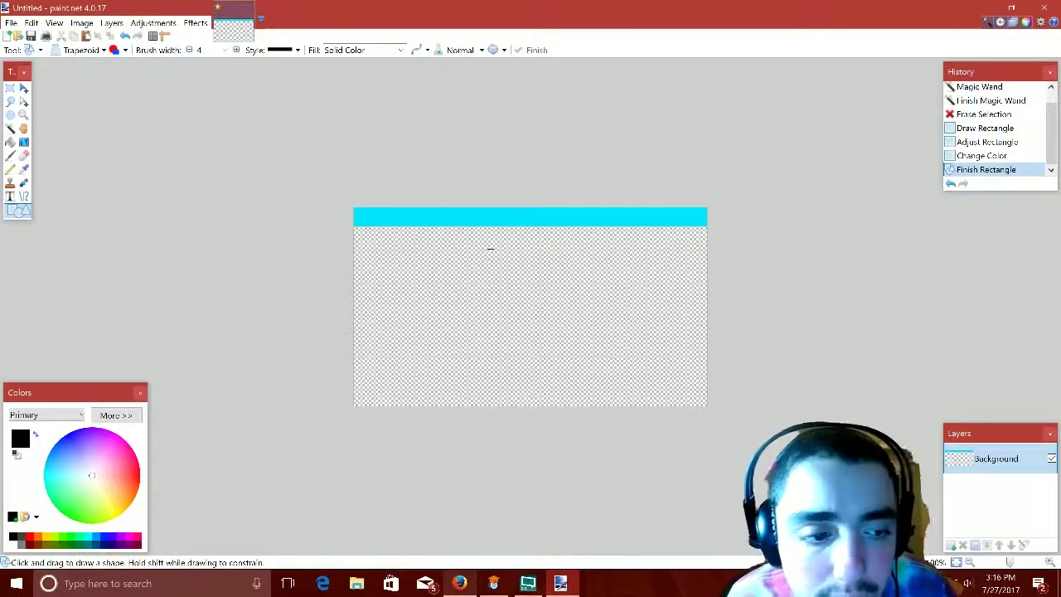
drag(474, 247, 583, 204)
mouse_move(592, 250)
mouse_down()
mouse_move(481, 278)
mouse_move(390, 230)
mouse_move(371, 184)
mouse_up()
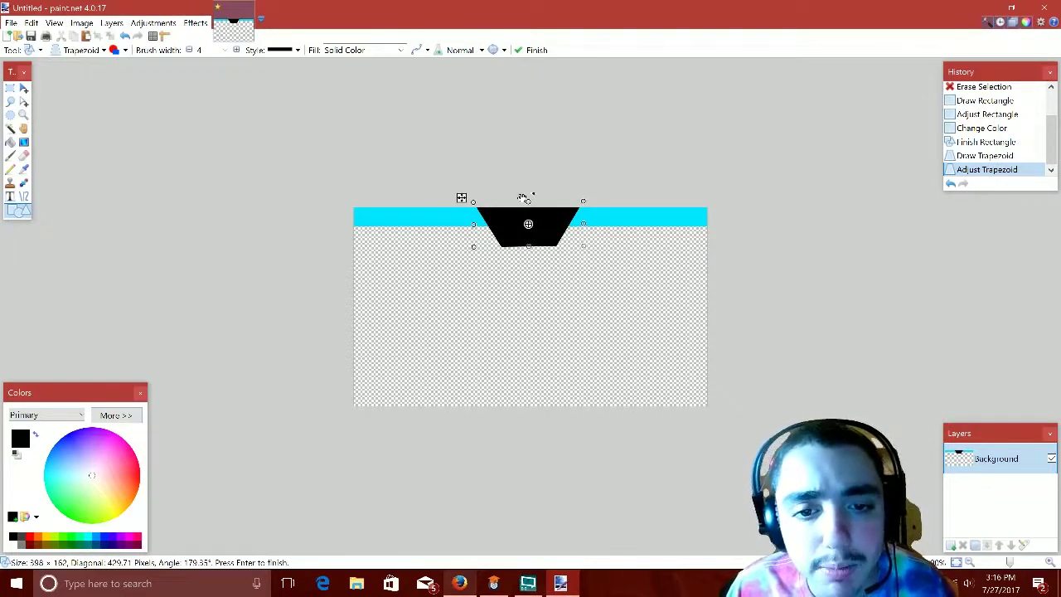
- Straighten the black trapezoid, resize it to about 544 × 89 pixels and center it on the cyan bar
key(Return)
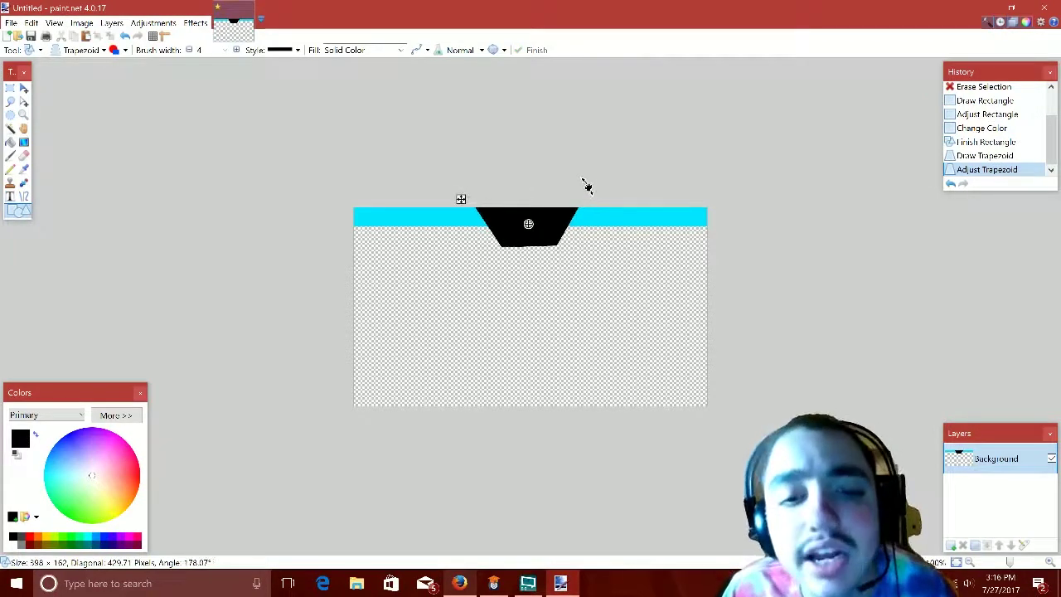
drag(586, 188, 607, 197)
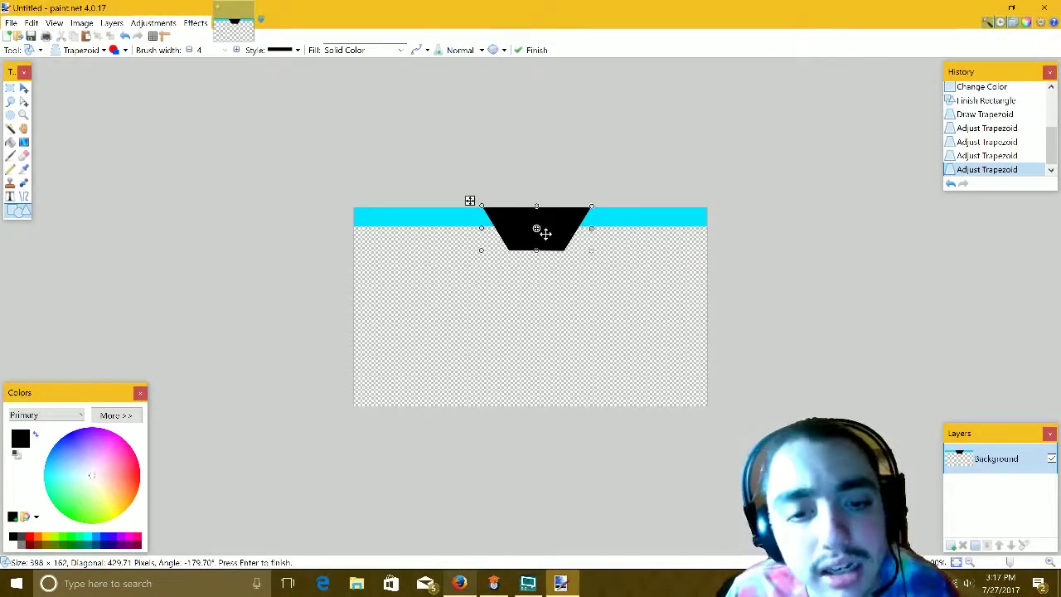
drag(535, 252, 458, 217)
drag(590, 216, 605, 217)
drag(531, 228, 532, 232)
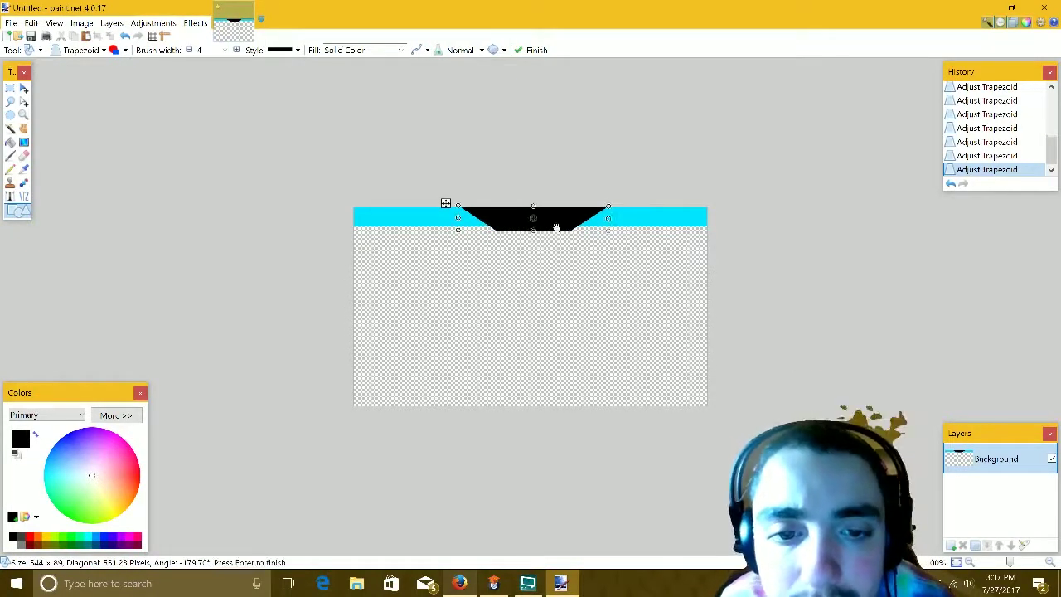
- Fine-tune the black trapezoid's rotation to about 179.27° so it sits nearly level against the canvas's top edge
key(Return)
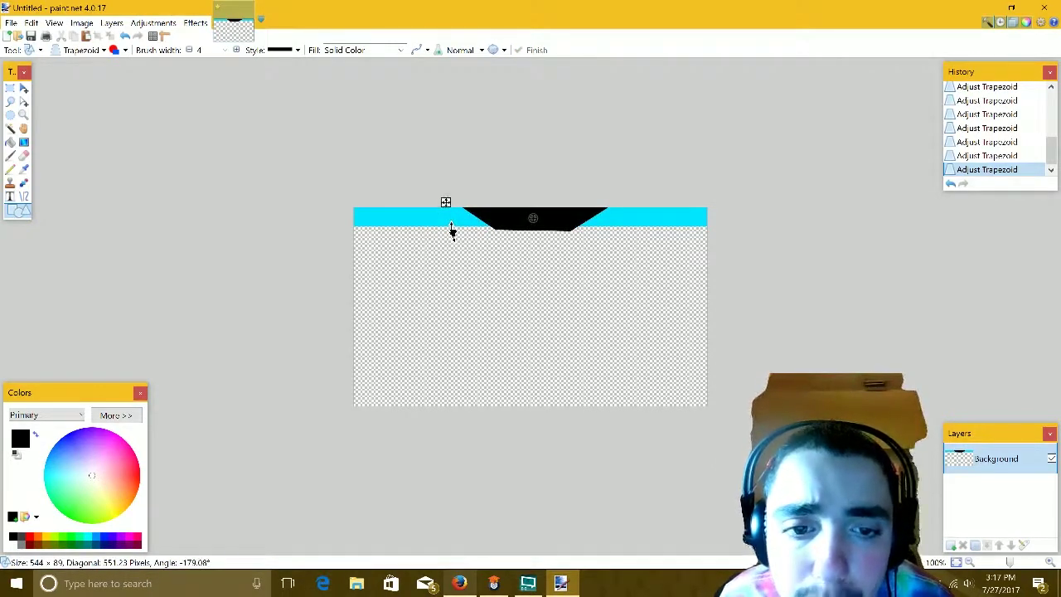
click(451, 230)
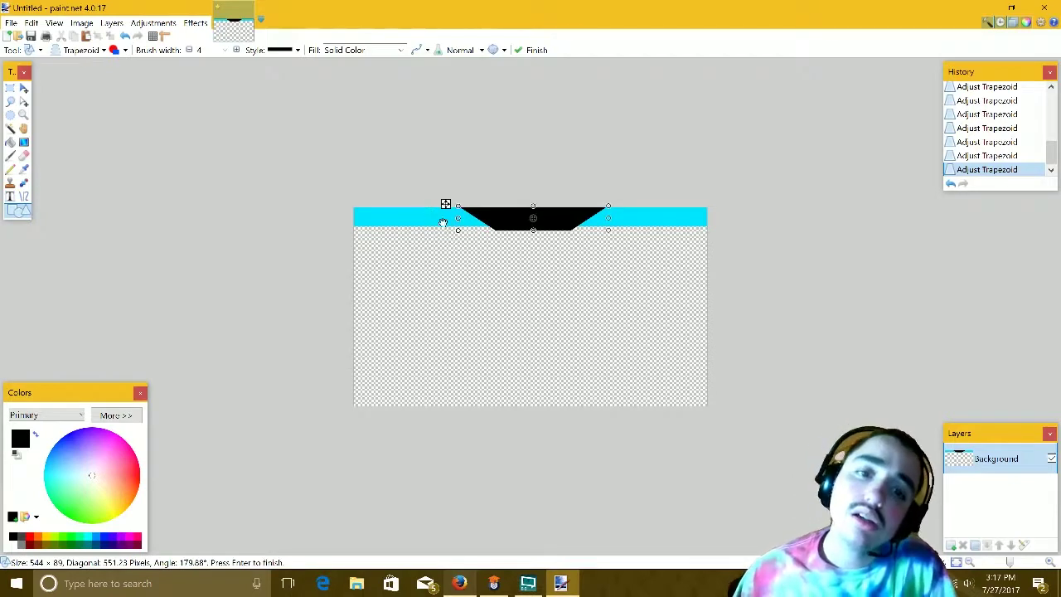
key(Return)
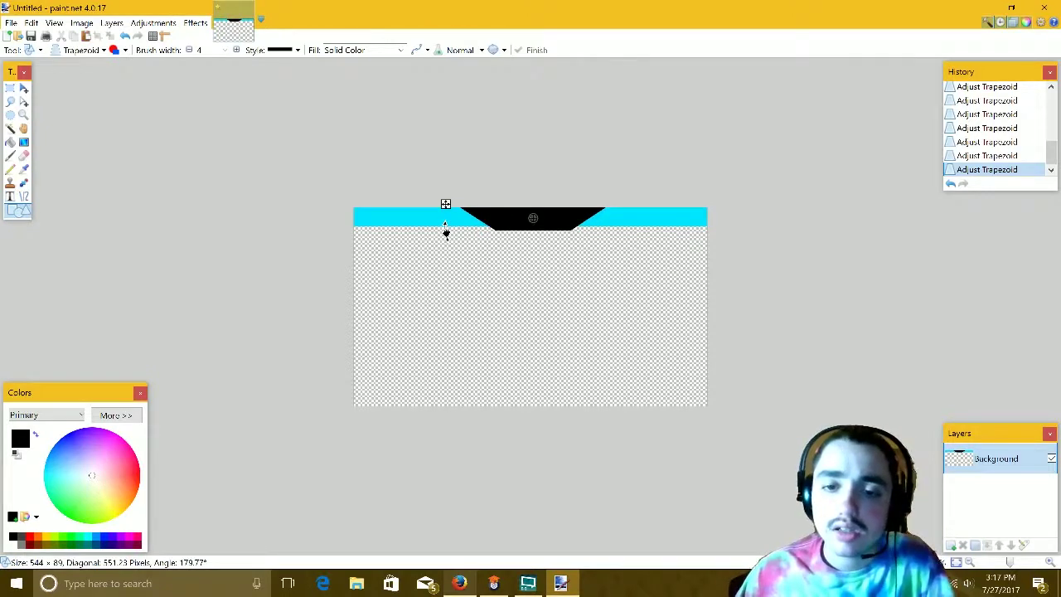
drag(446, 232, 445, 232)
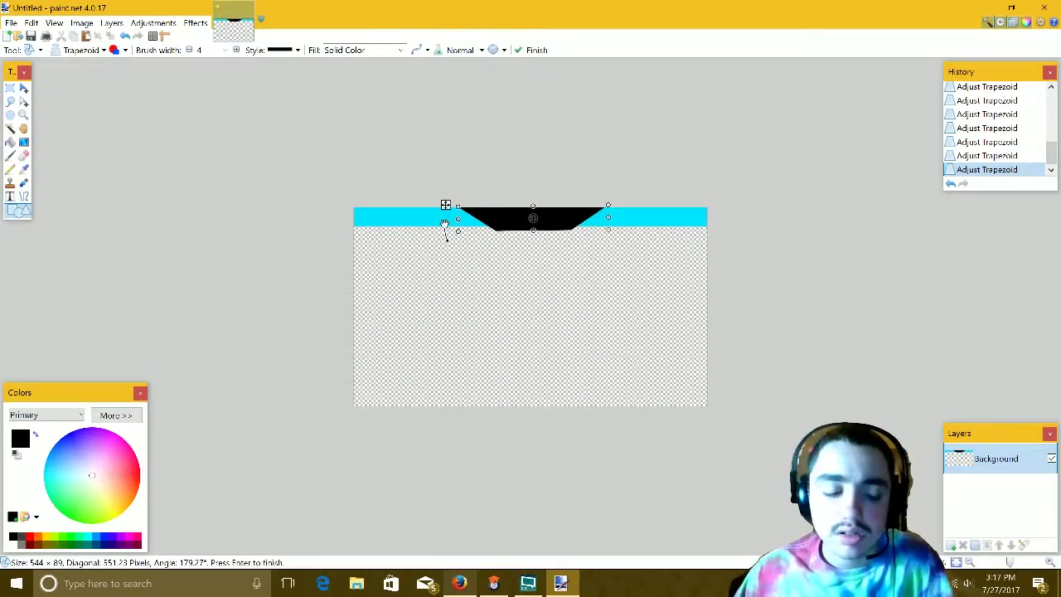
scroll(476, 237, up, 3)
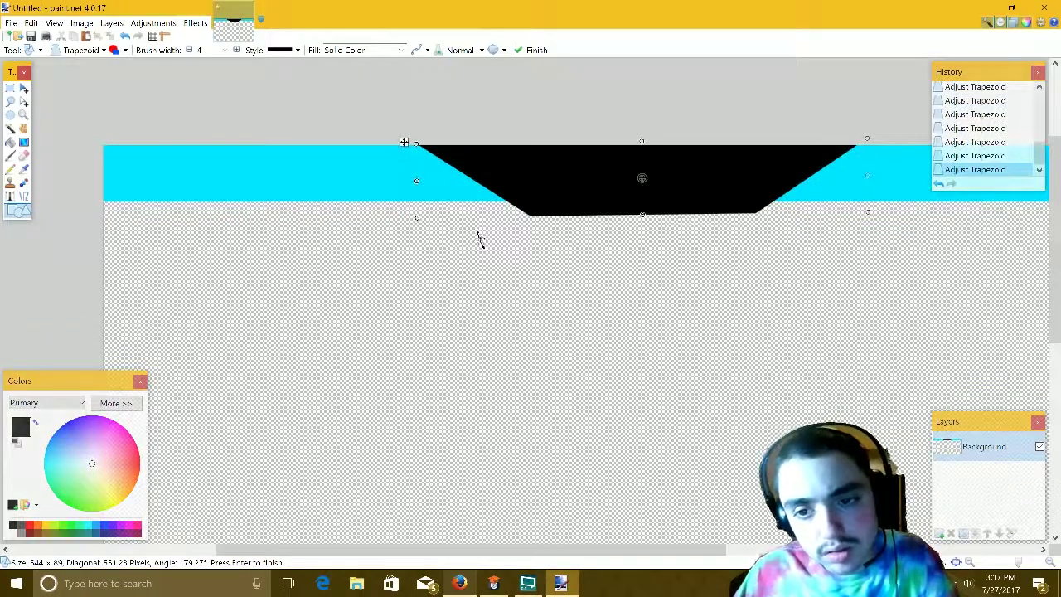
scroll(479, 238, down, 3)
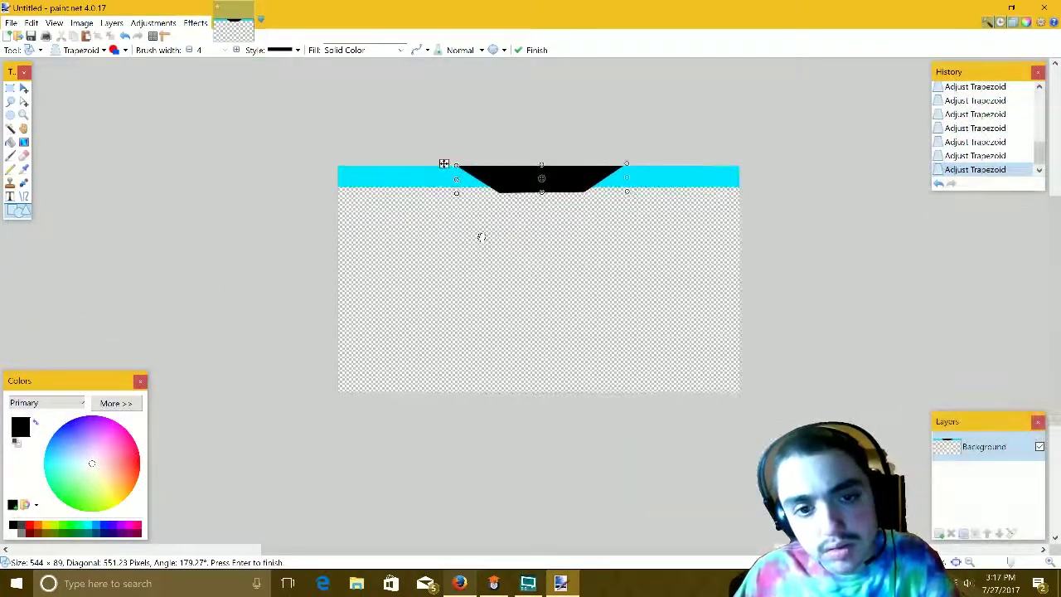
key(Return)
drag(508, 208, 501, 213)
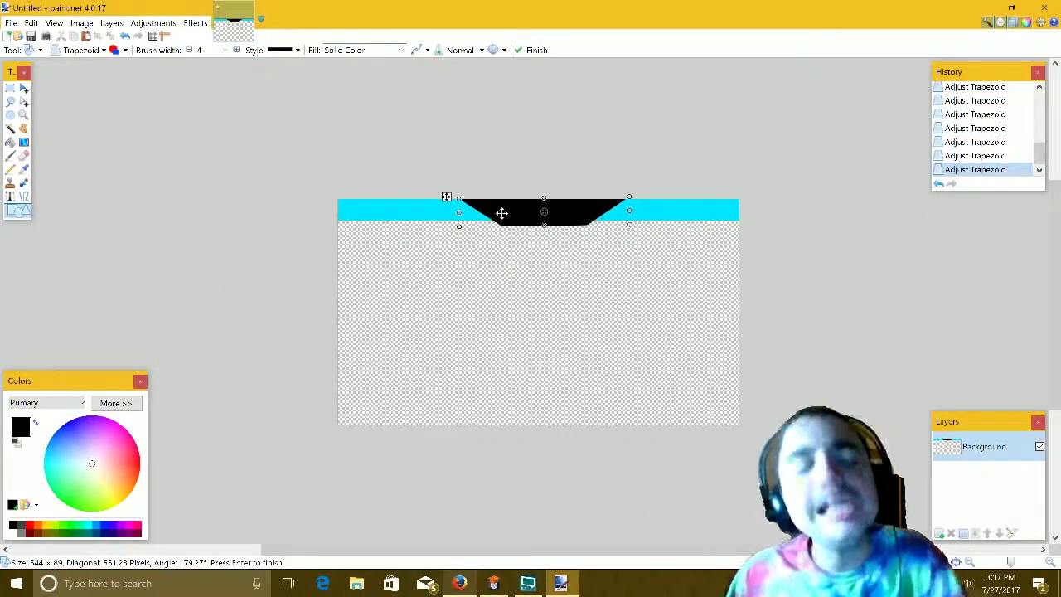
- Finalize the trapezoid and place the channel name on it as white 24-point text in the Guardians font
key(t)
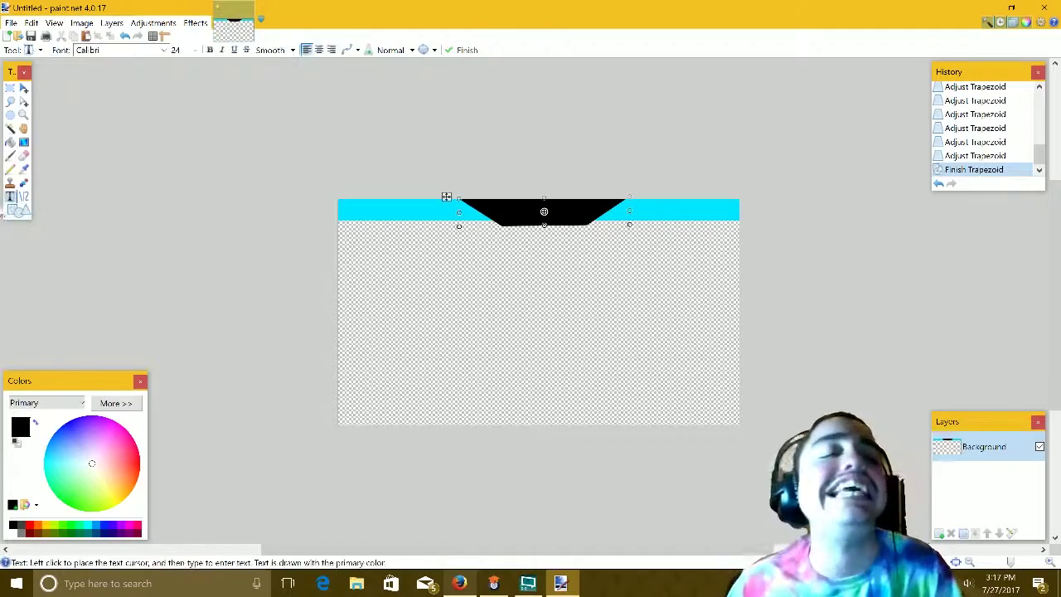
click(164, 49)
click(207, 296)
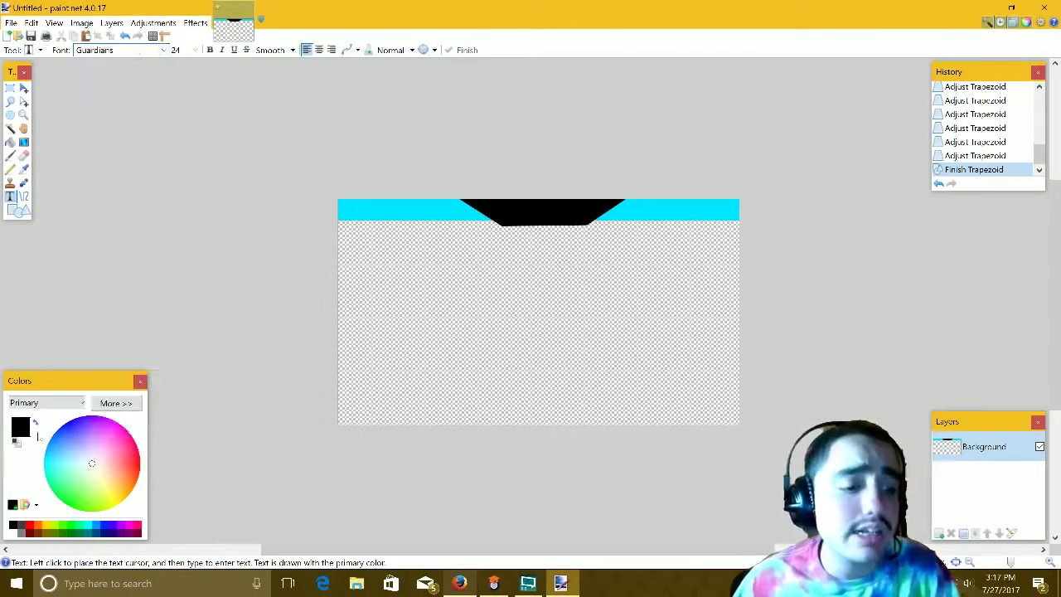
click(489, 214)
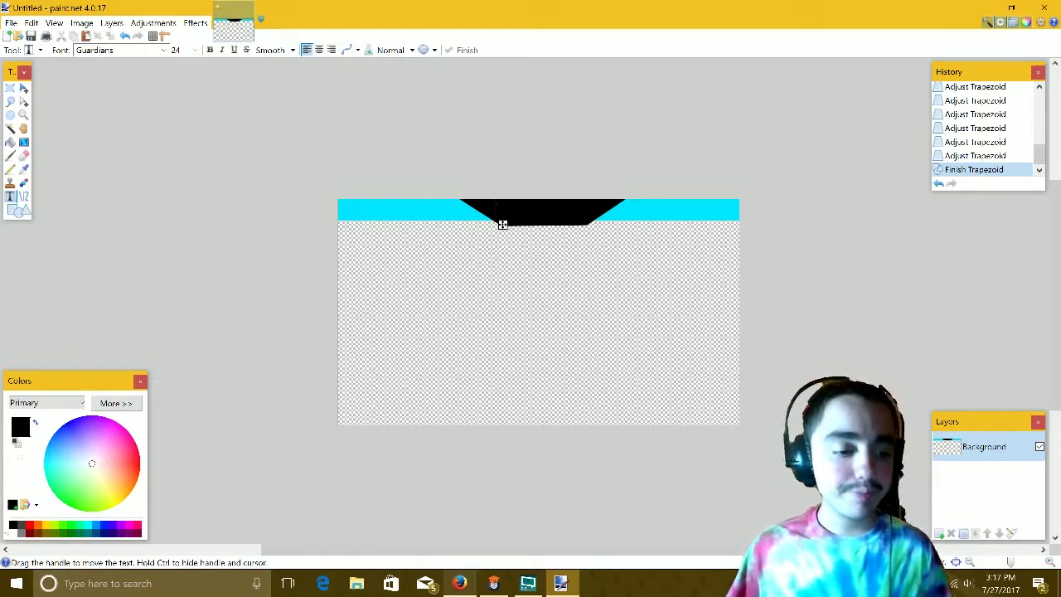
click(30, 529)
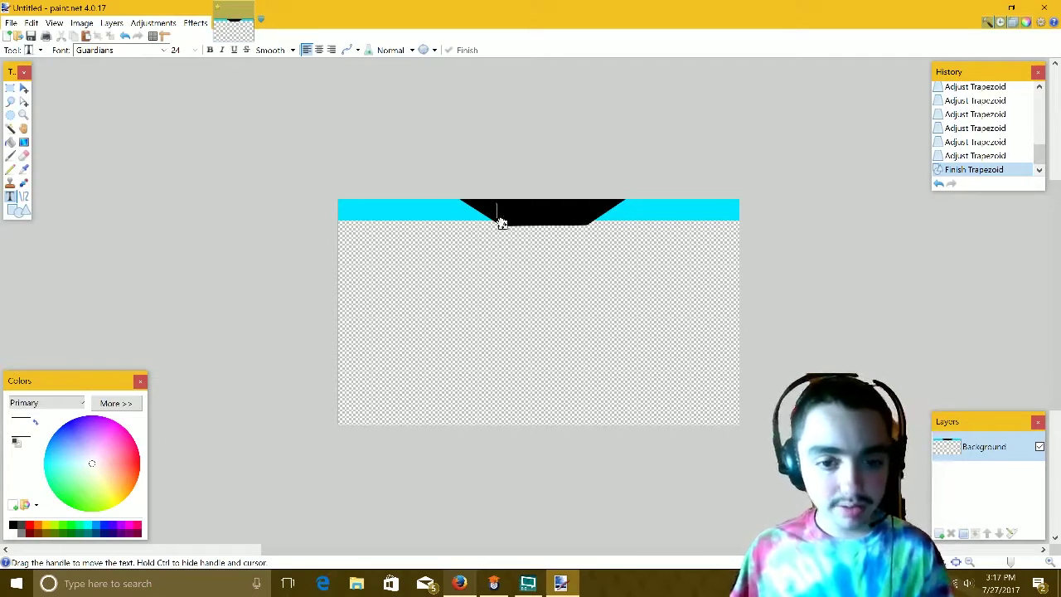
drag(502, 223, 492, 221)
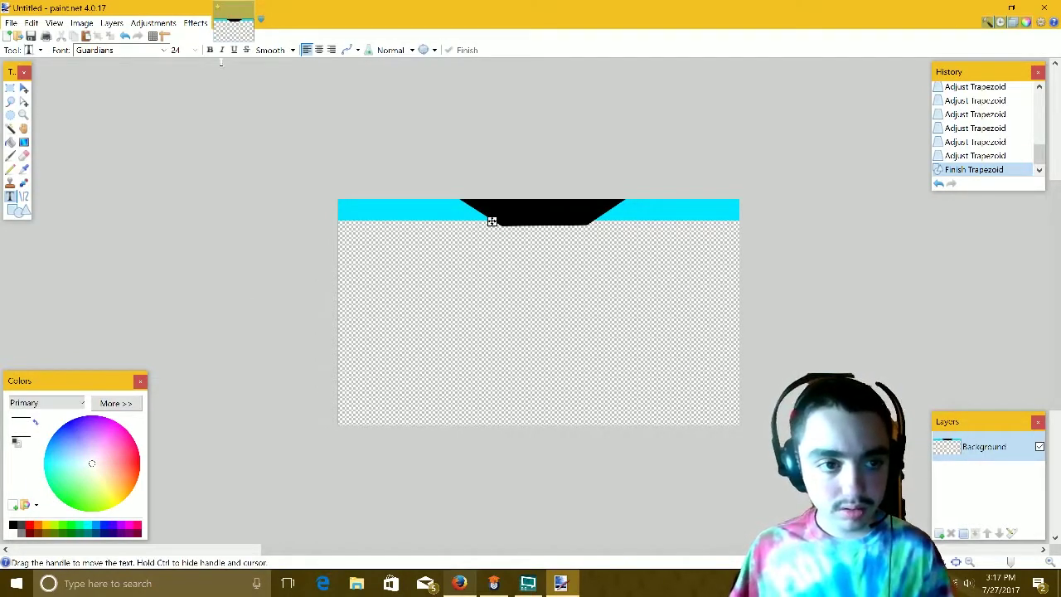
text(GABRIE)
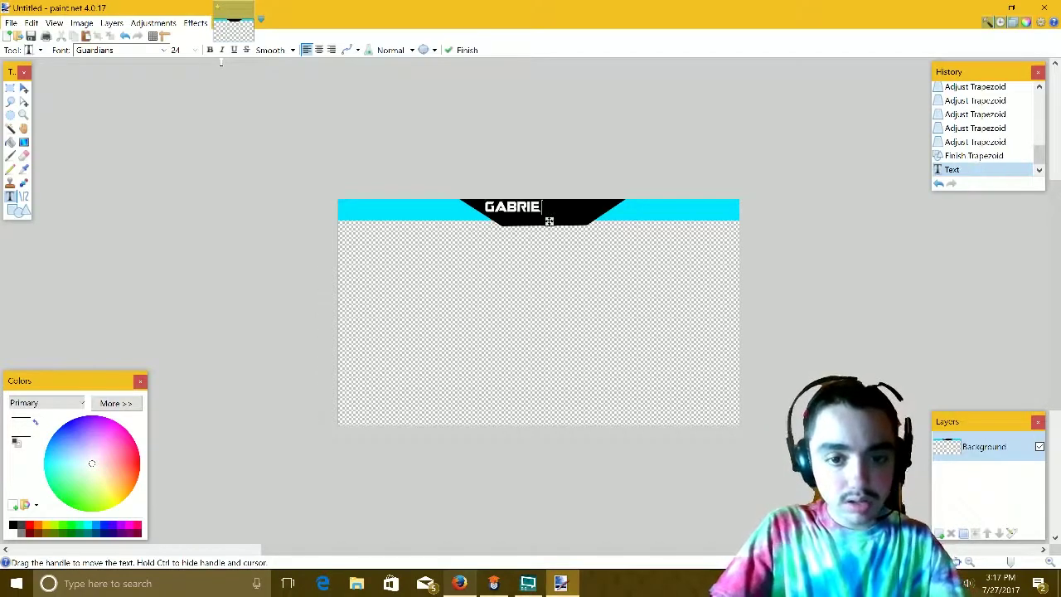
text(LS67IST)
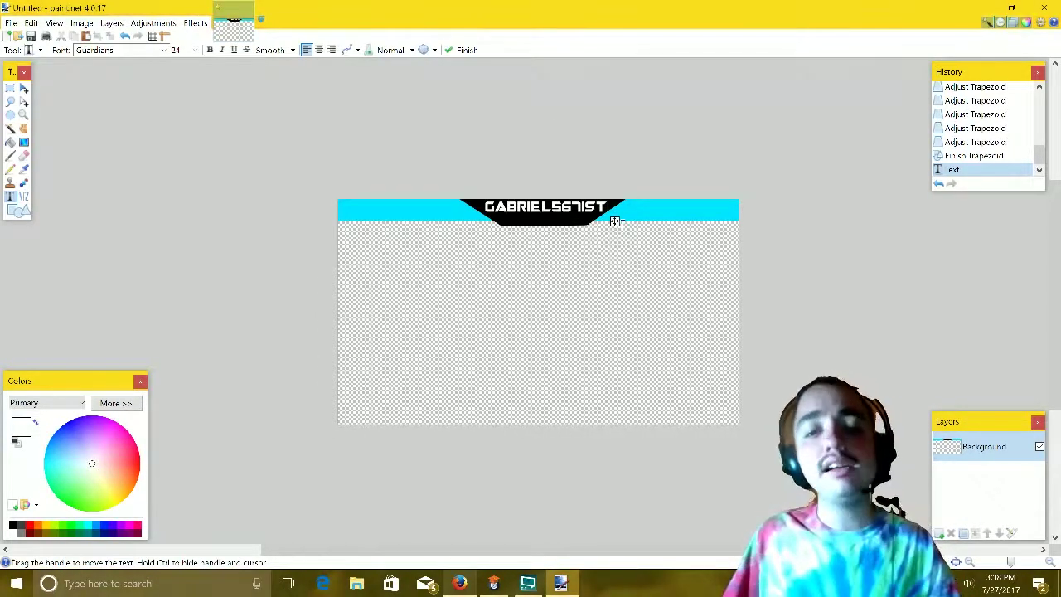
drag(615, 221, 611, 219)
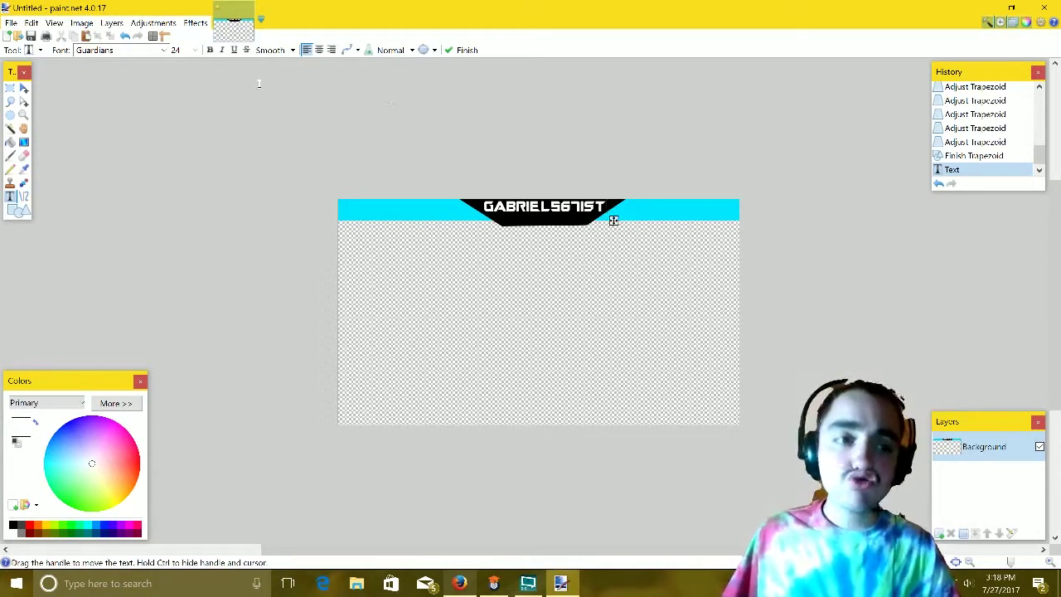
- Reduce the channel name's font size to 22 and reposition the text to center it in the black trapezoid
key(Down)
key(Down)
key(Down)
key(Down)
key(Down)
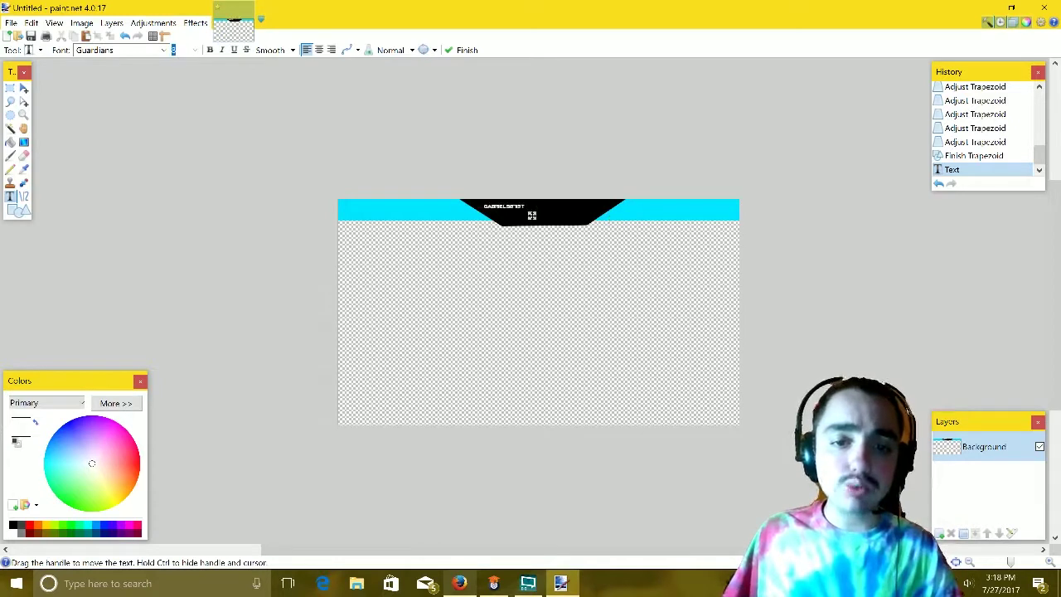
key(Up)
key(Up)
key(Up)
key(Up)
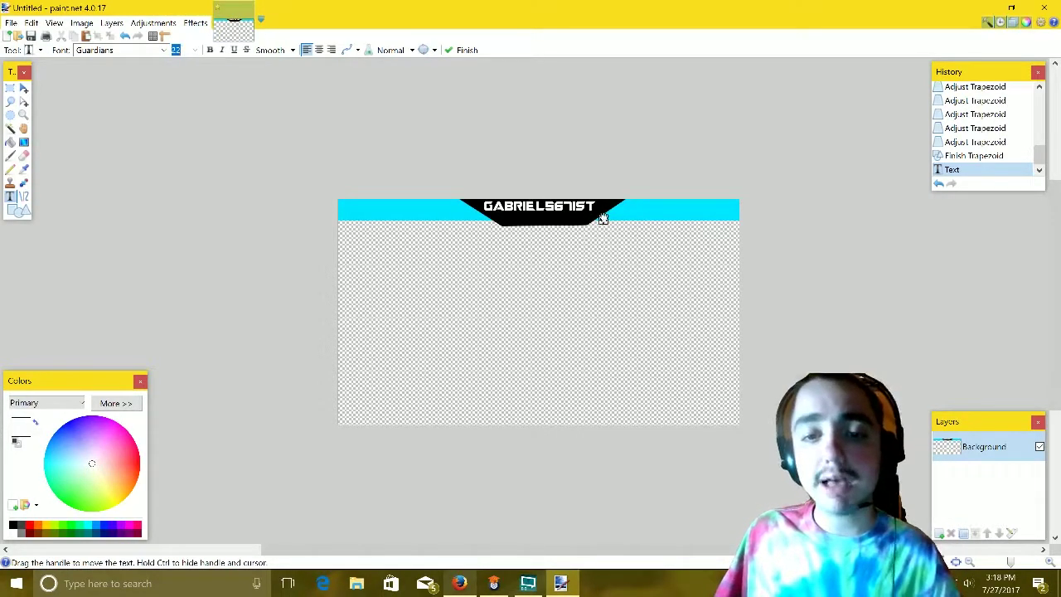
drag(602, 218, 607, 220)
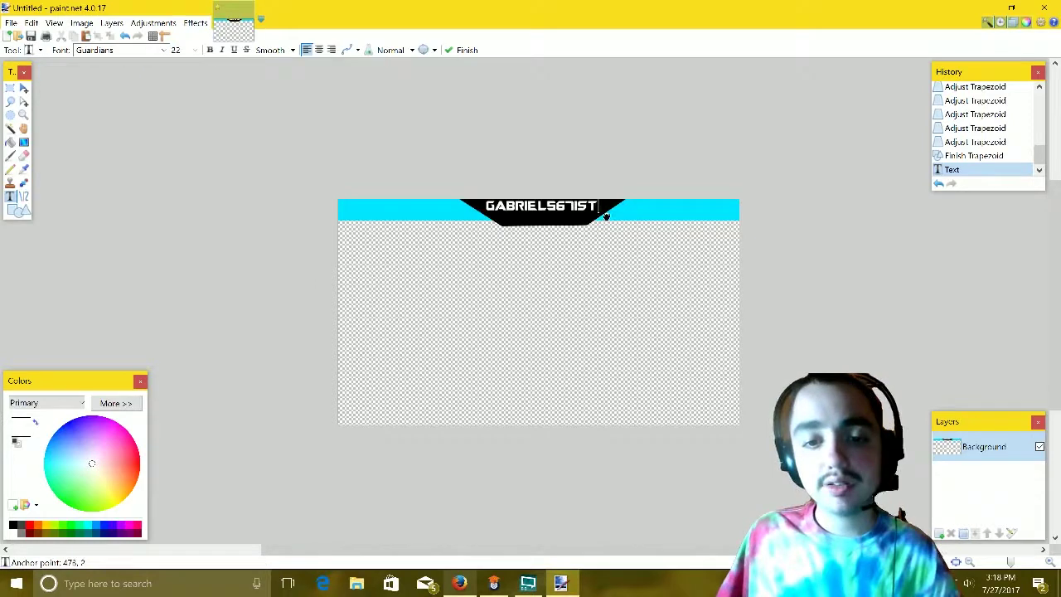
- Add the YouTube channel address in white below the channel name, set its font size to 9 and center it
click(503, 218)
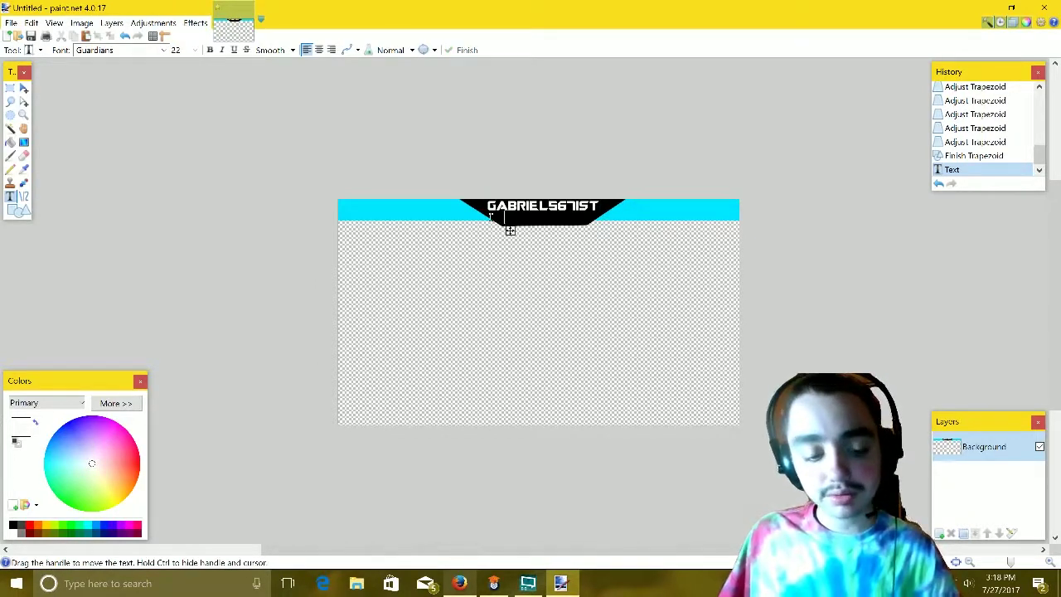
text(YOUTUBE.CO)
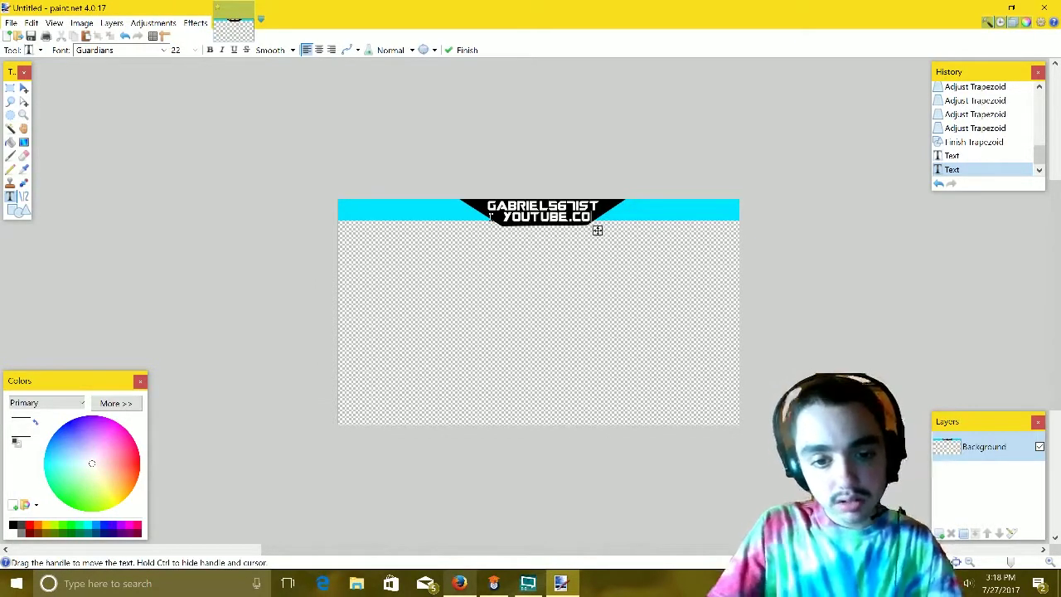
text(M GABRIELS6)
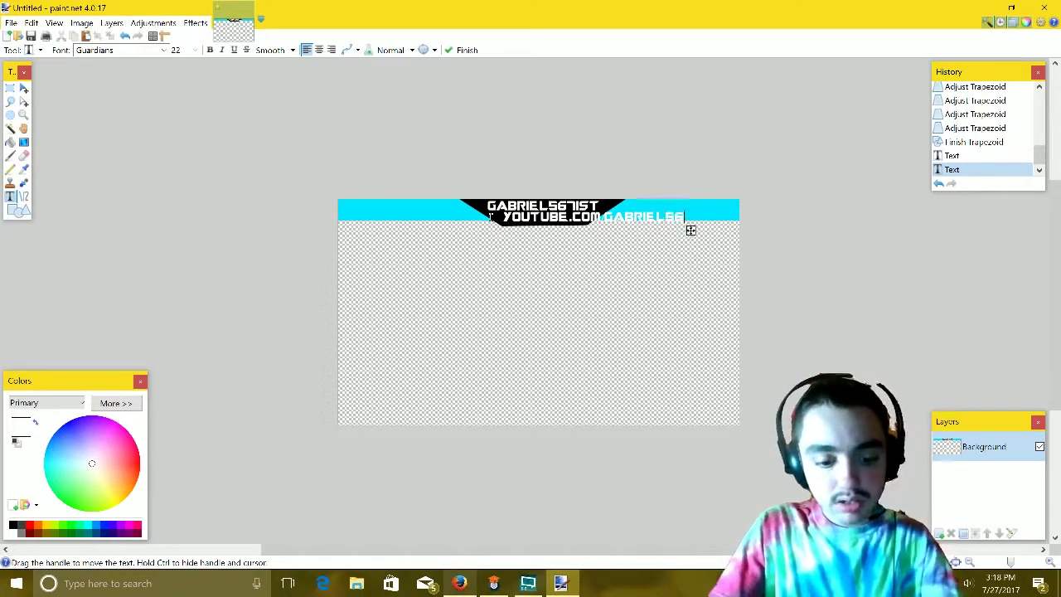
text(7IST)
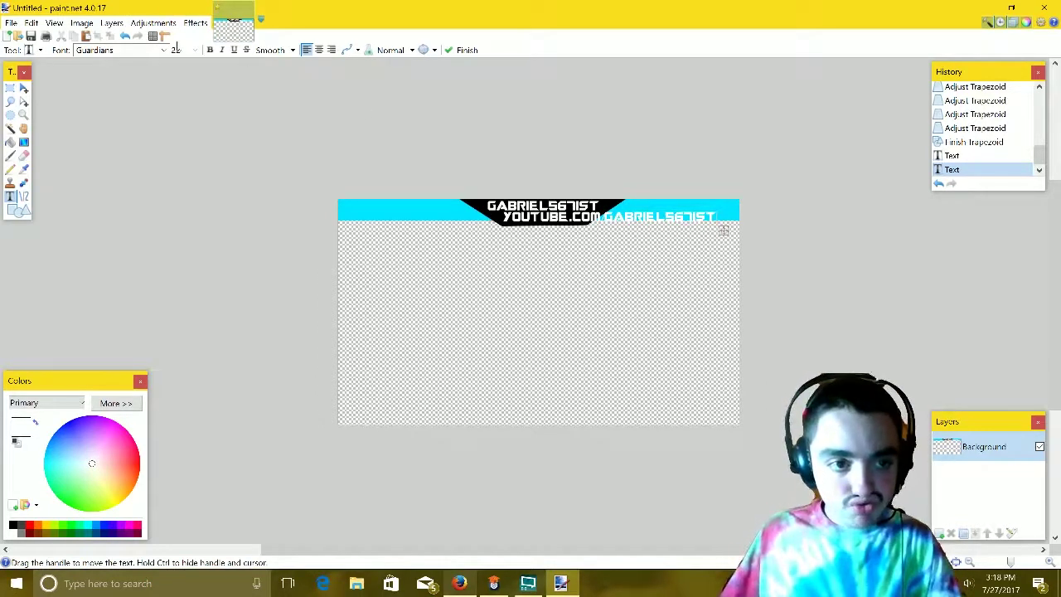
key(Down)
key(Down)
key(Down)
key(Down)
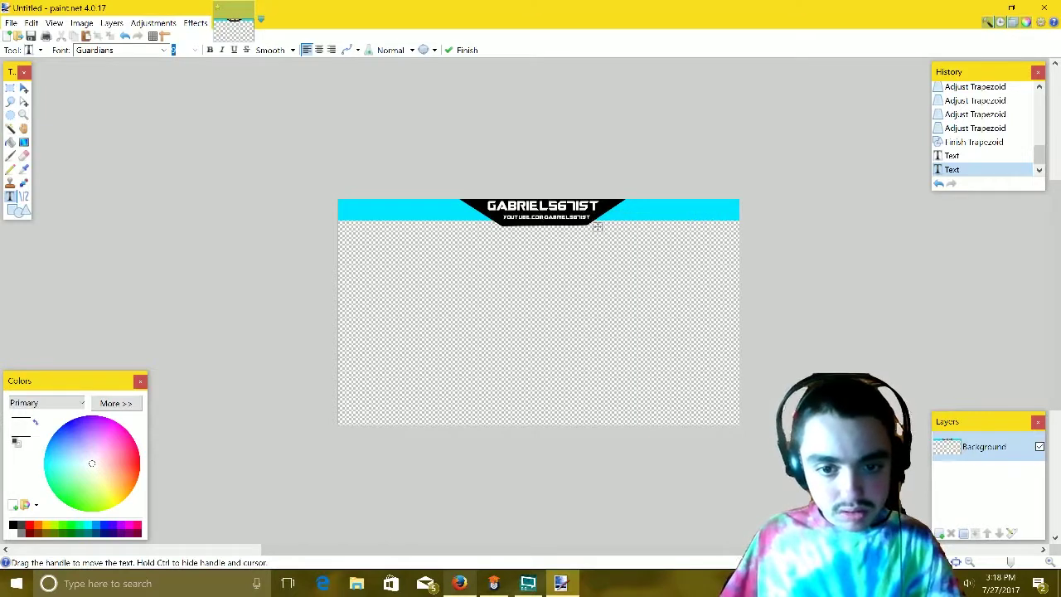
key(Up)
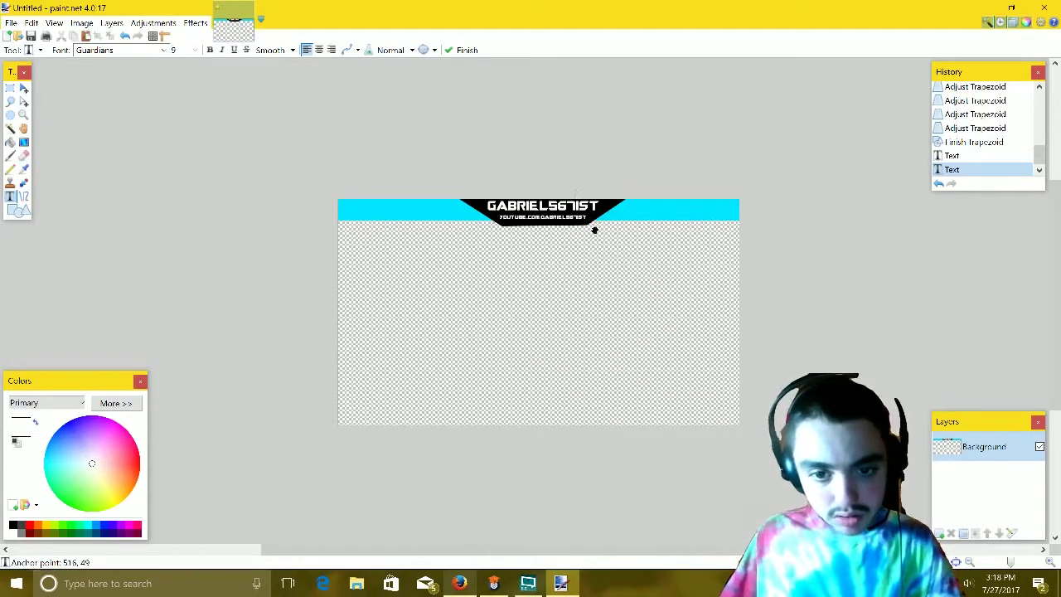
- Draw a trapezoid about 1669 × 104 pixels along the canvas's bottom edge, wide side down, and color it white
click(15, 210)
click(14, 526)
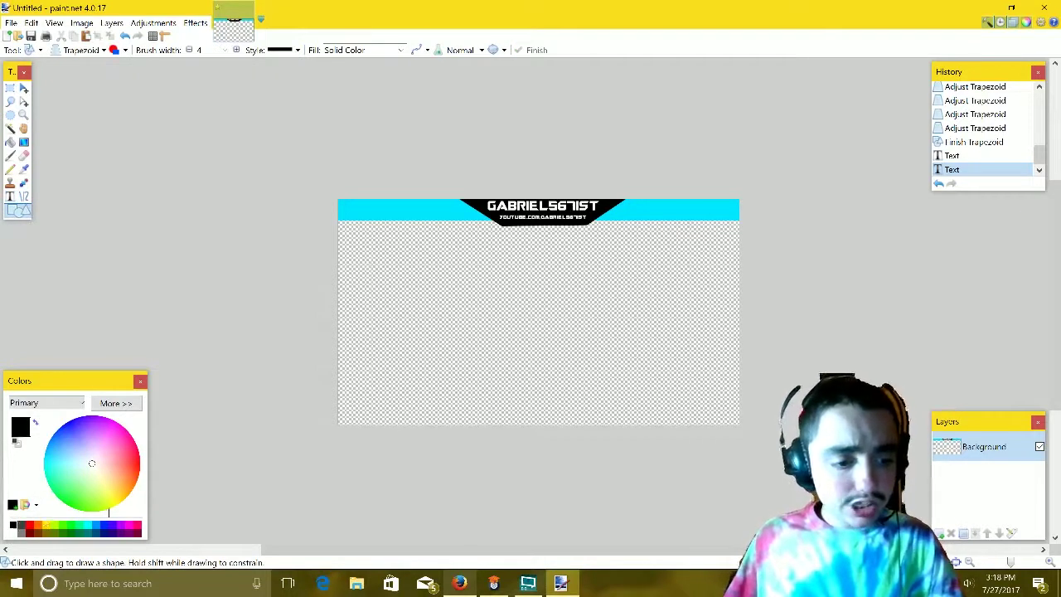
drag(424, 412, 424, 412)
mouse_move(632, 385)
mouse_down()
mouse_move(675, 410)
mouse_move(655, 412)
mouse_move(703, 424)
mouse_up()
drag(382, 426, 280, 423)
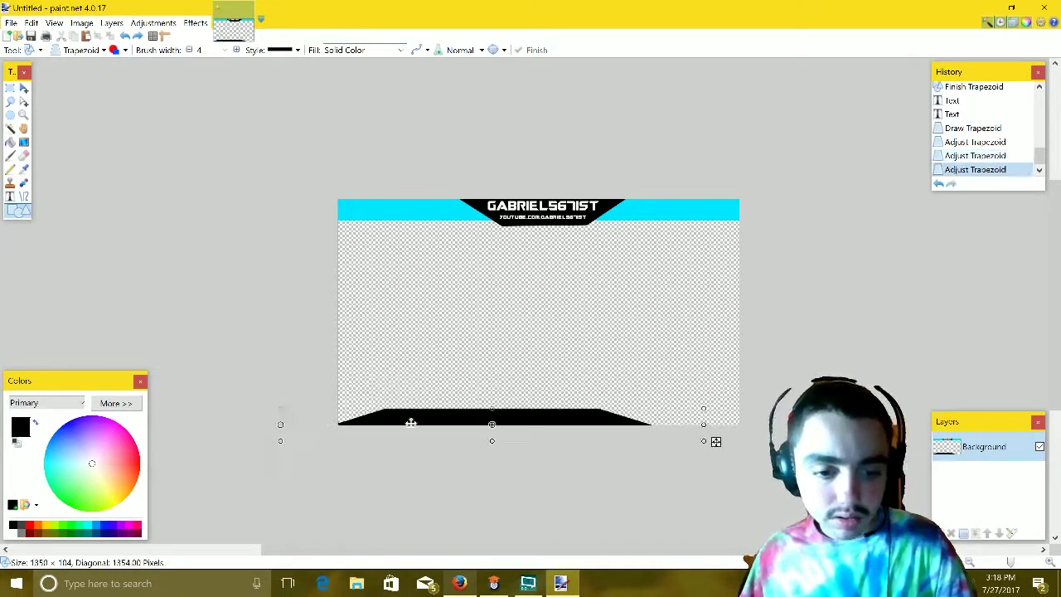
drag(713, 441, 803, 440)
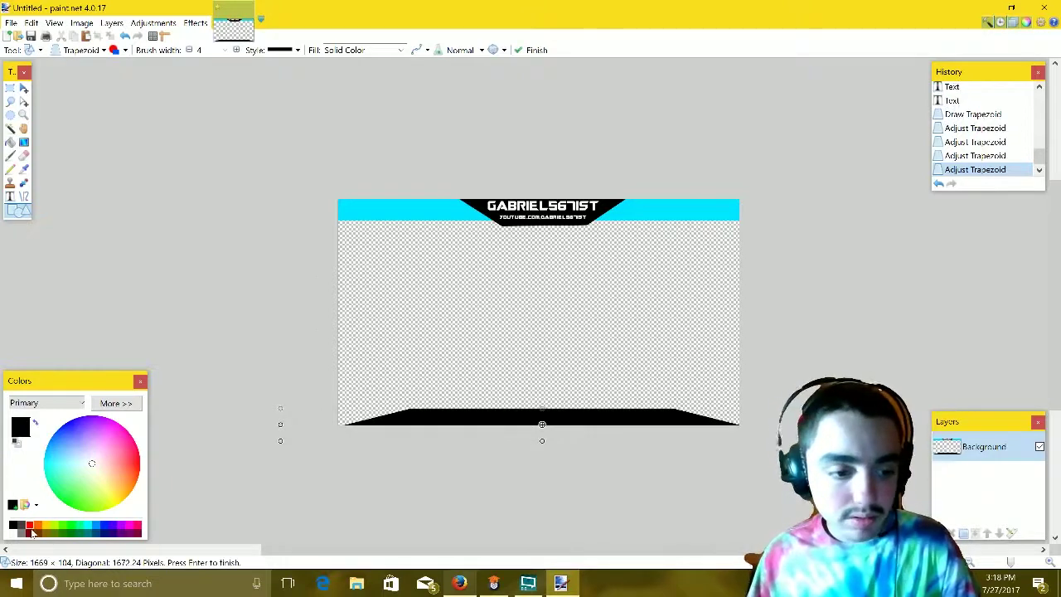
click(49, 528)
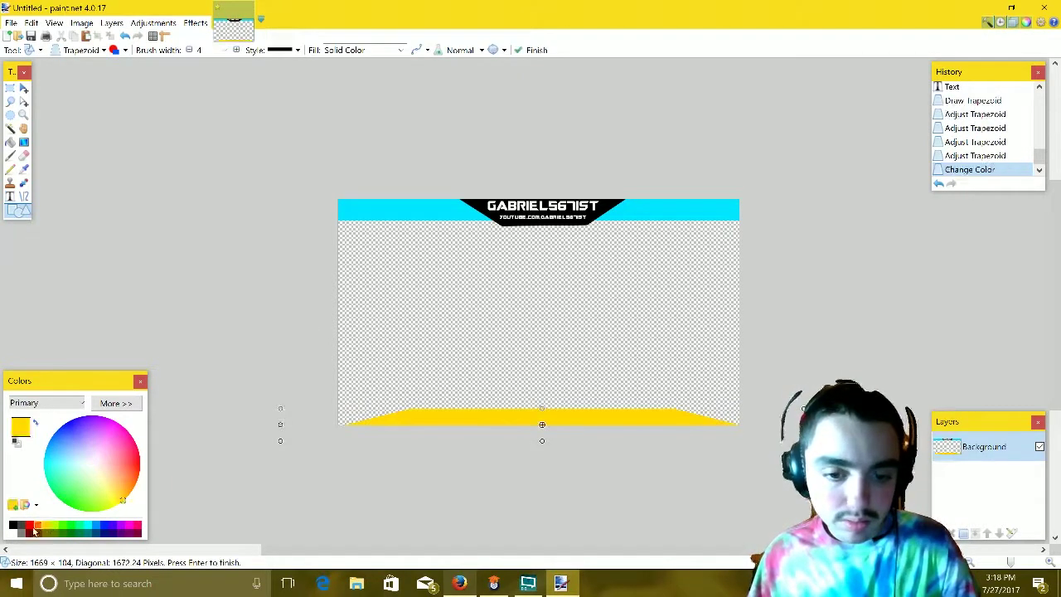
click(17, 533)
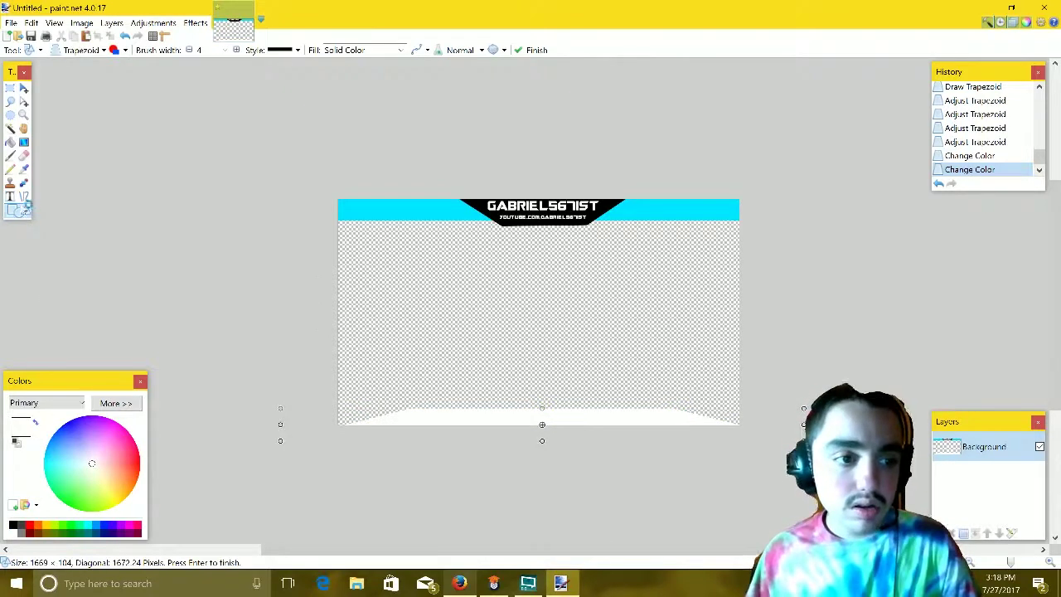
- Add the black text "LIKE, COMMENT, RATE AND SUBCRIBE TO MY CHANNEL" on the white bottom trapezoid
click(10, 197)
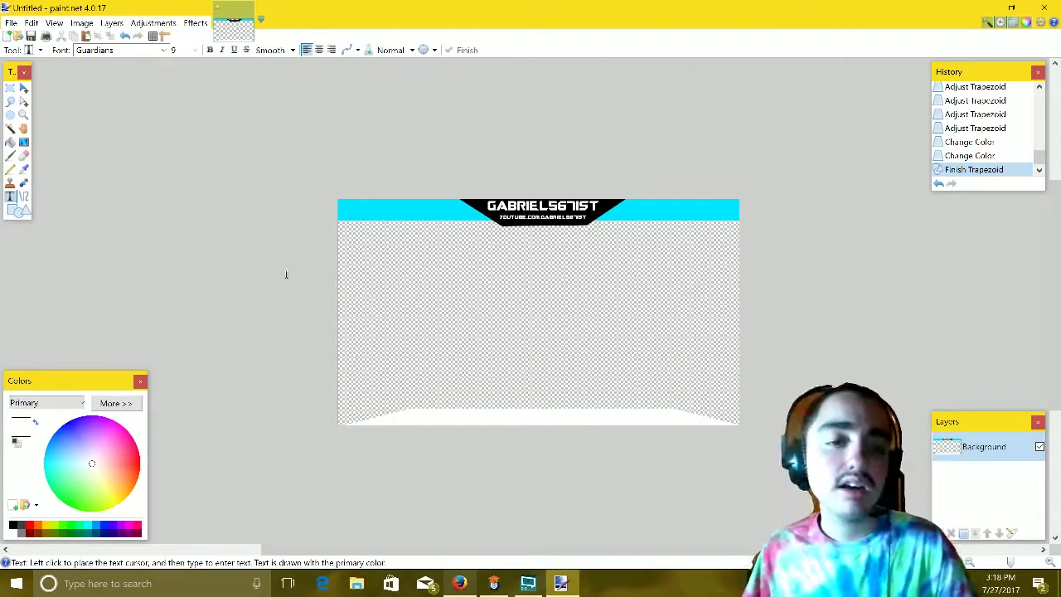
click(401, 415)
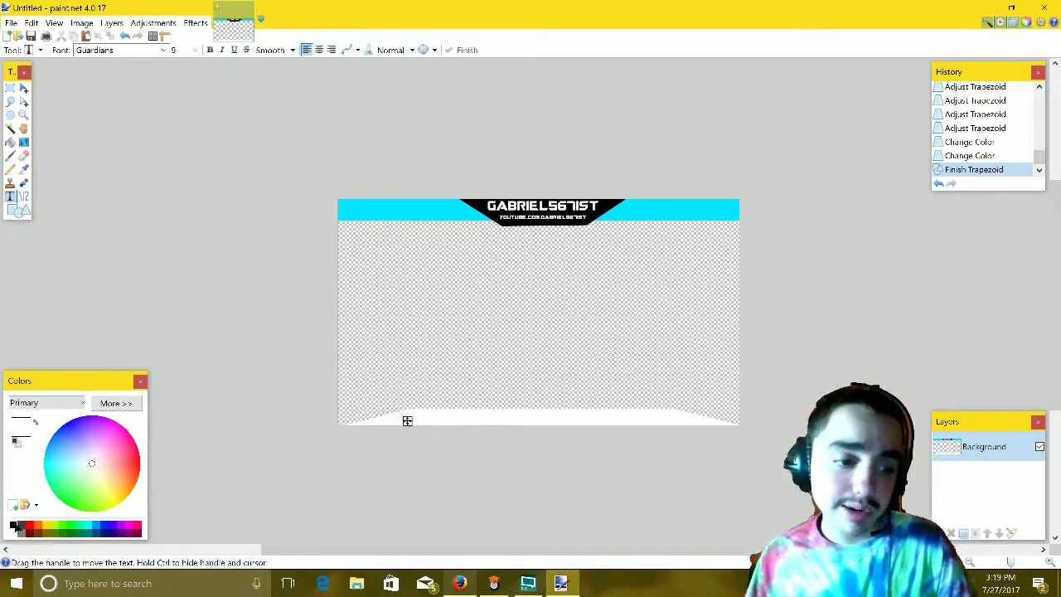
click(14, 526)
text(G)
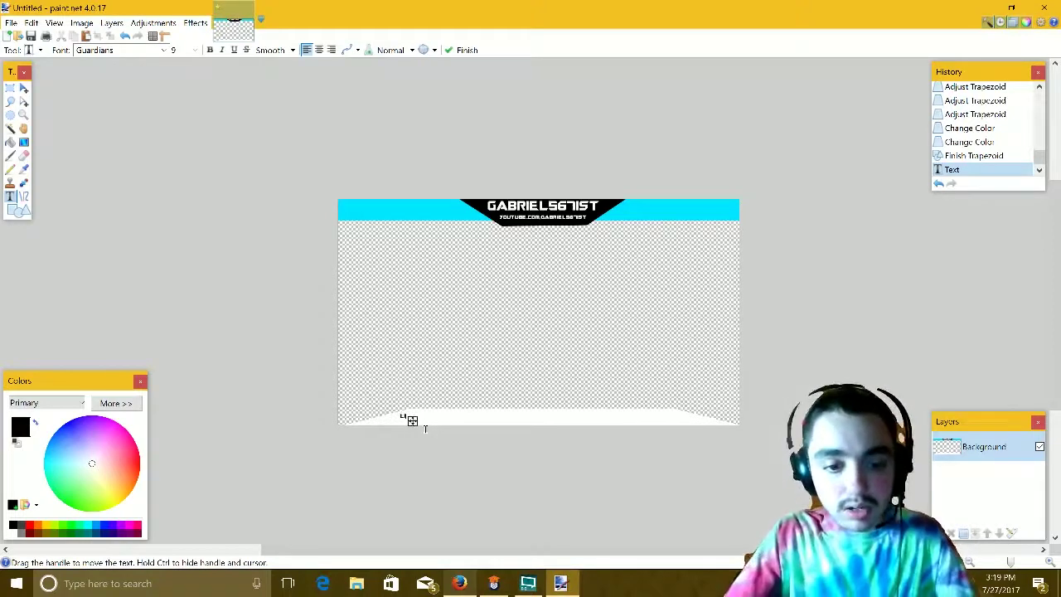
text(IKE COMMENT, RATE AND)
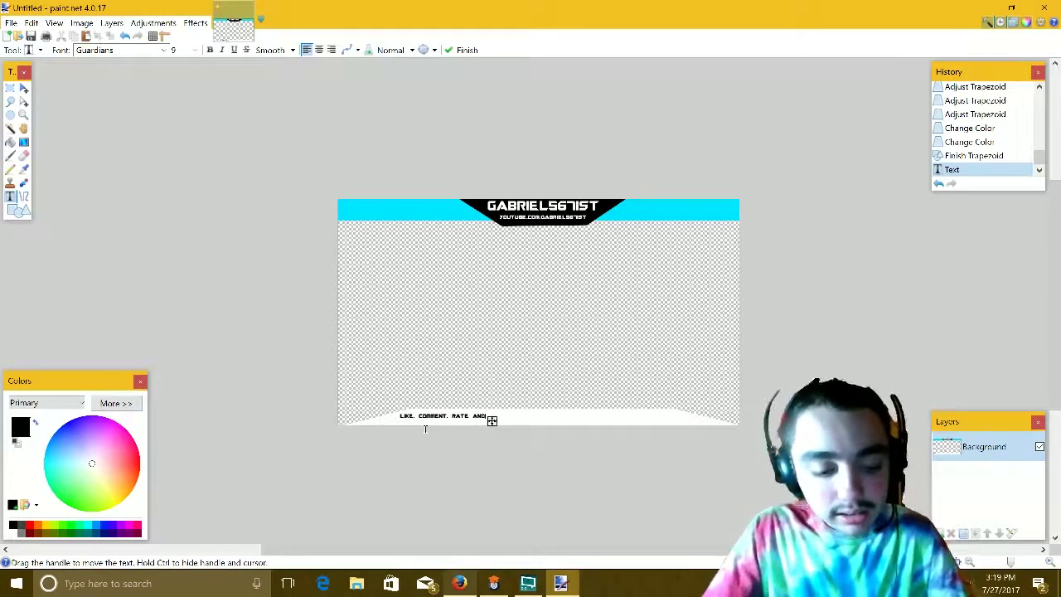
text(BE TO MY CHANNEL)
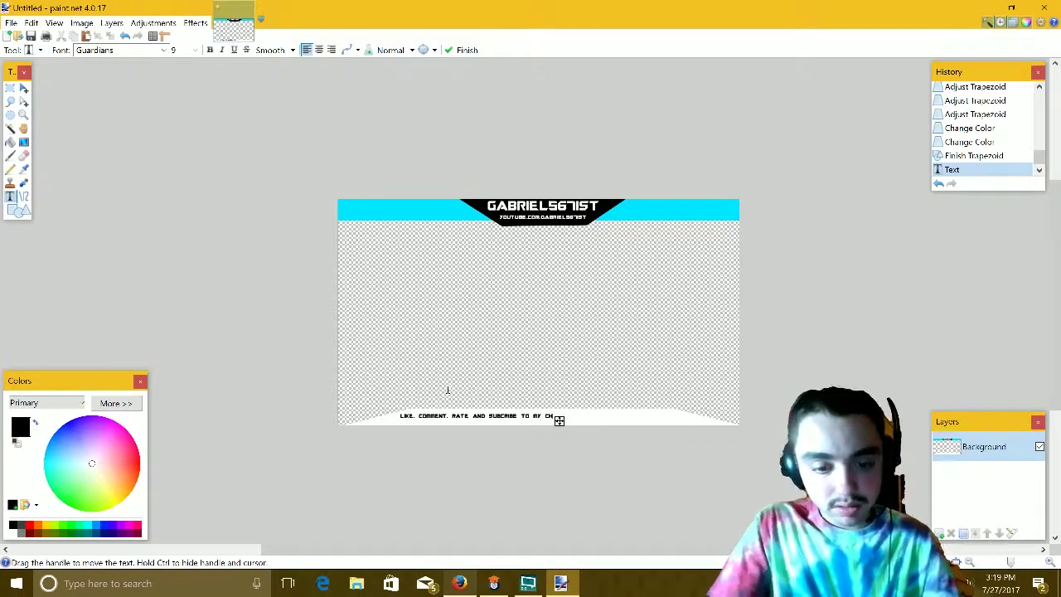
- Set the bottom text's font size to 14, center it in the white trapezoid and finalize it
click(173, 50)
scroll(173, 49, up, 7)
scroll(174, 49, down, 2)
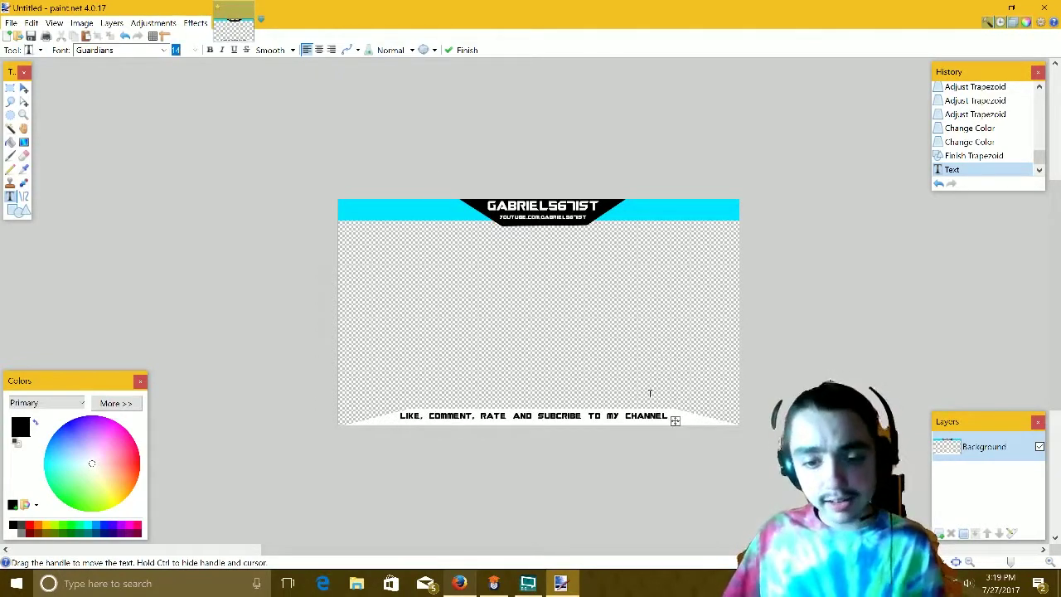
drag(676, 420, 681, 424)
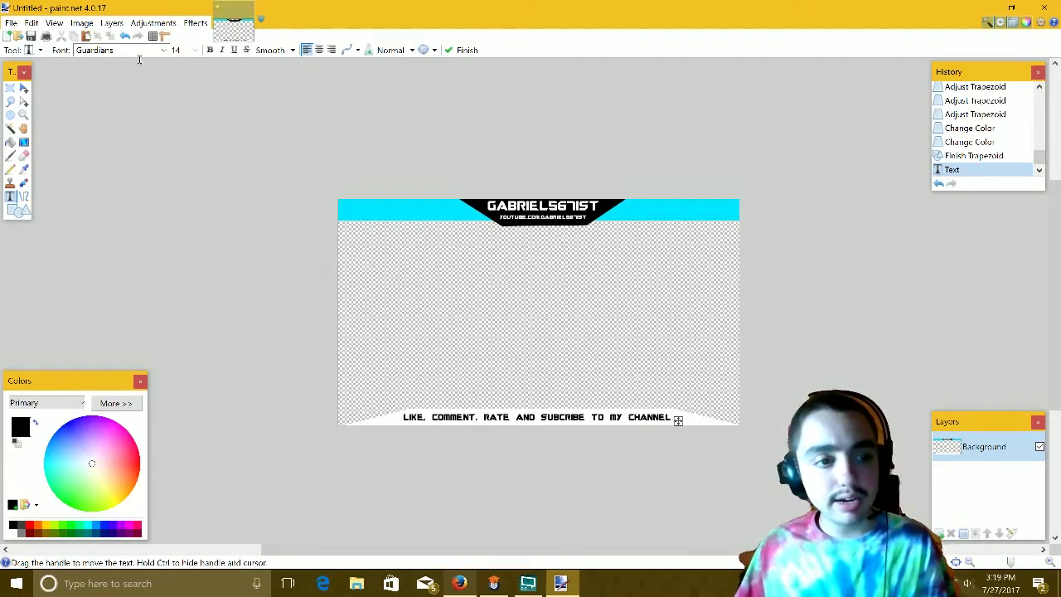
key(Escape)
- Select the white bottom trapezoid, the cyan bar and the black trapezoid together with the Magic Wand at 50% tolerance
click(10, 129)
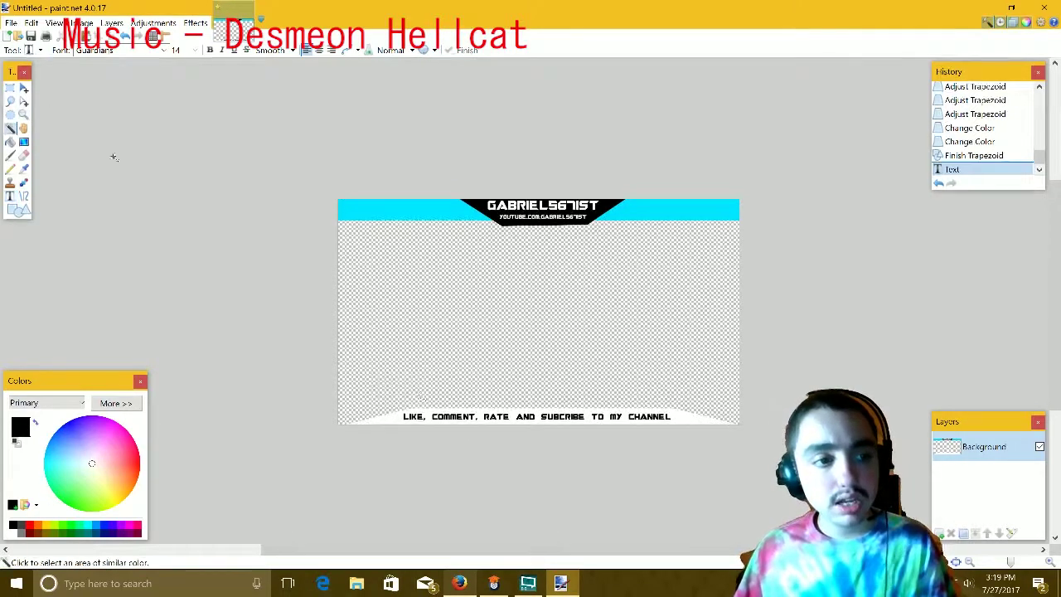
click(405, 429)
ctrl+click(389, 207)
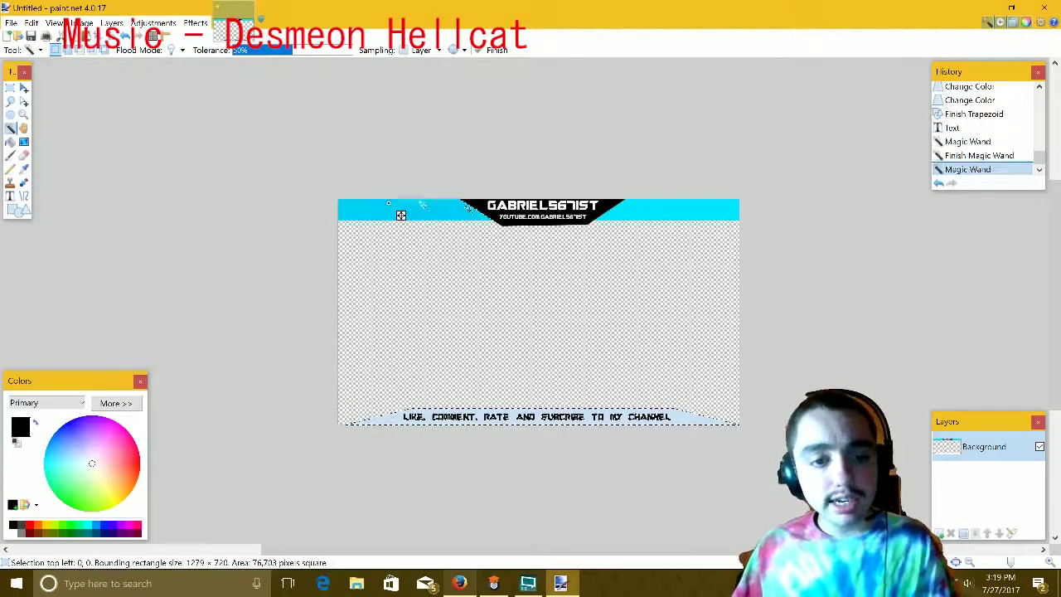
ctrl+click(605, 207)
ctrl+click(647, 211)
ctrl+click(647, 210)
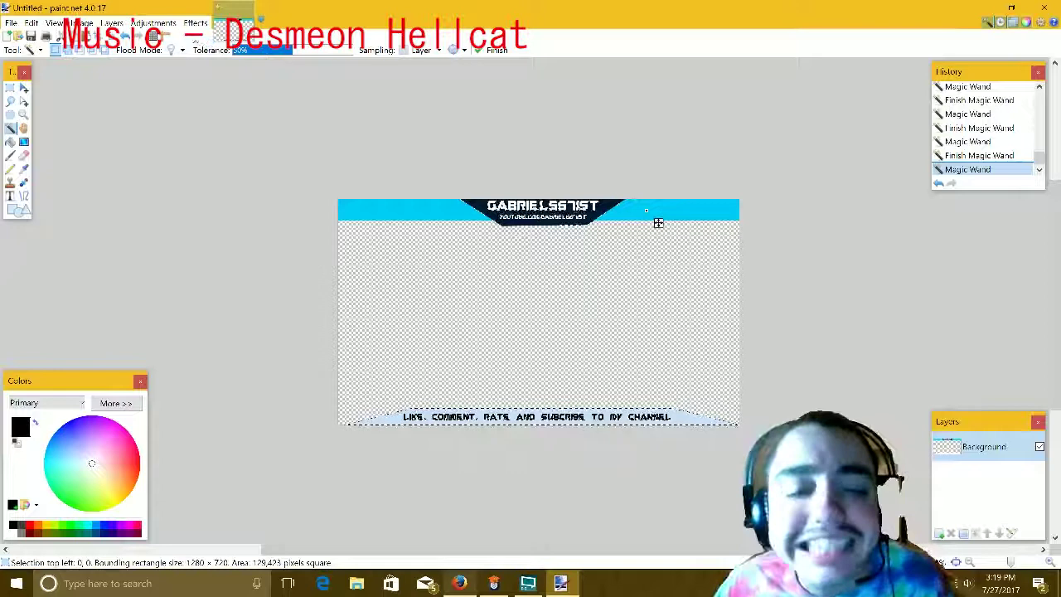
- Apply the Glow effect to the selected shapes with an increased radius and reduced brightness
click(196, 22)
mouse_move(214, 87)
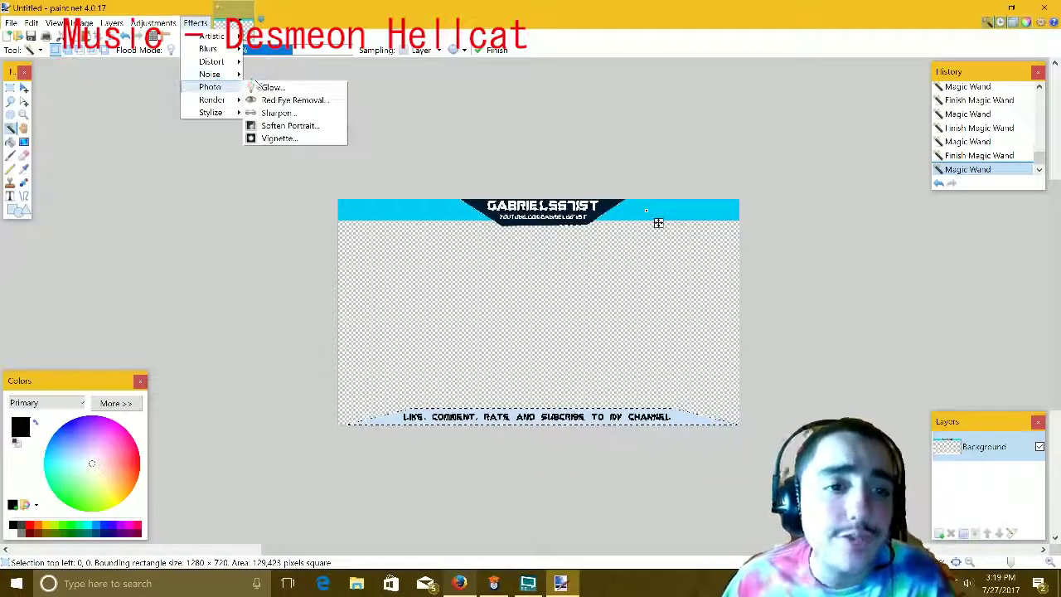
click(261, 87)
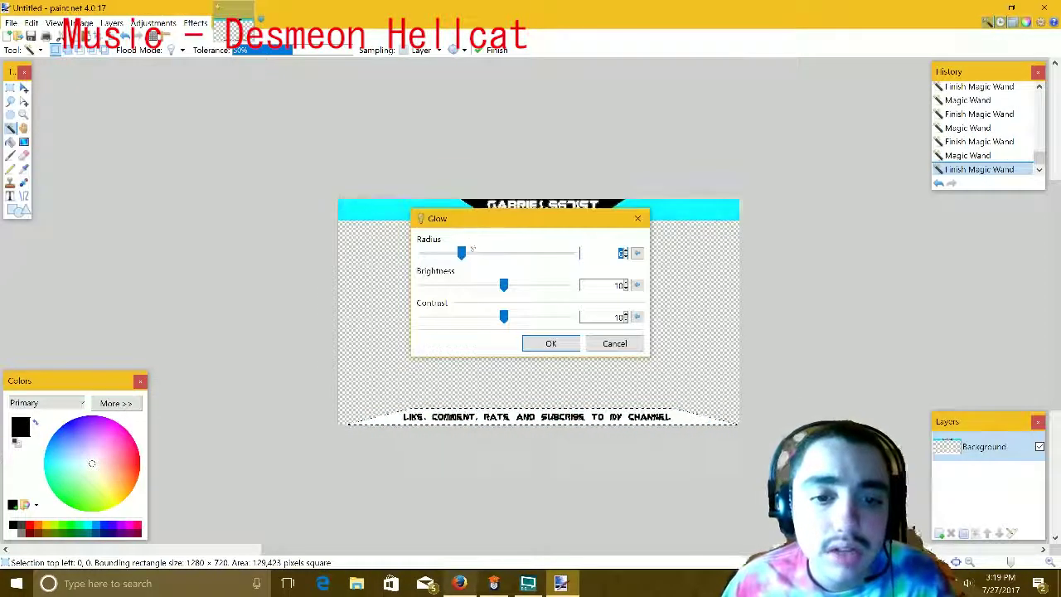
drag(462, 253, 492, 252)
drag(477, 300, 440, 286)
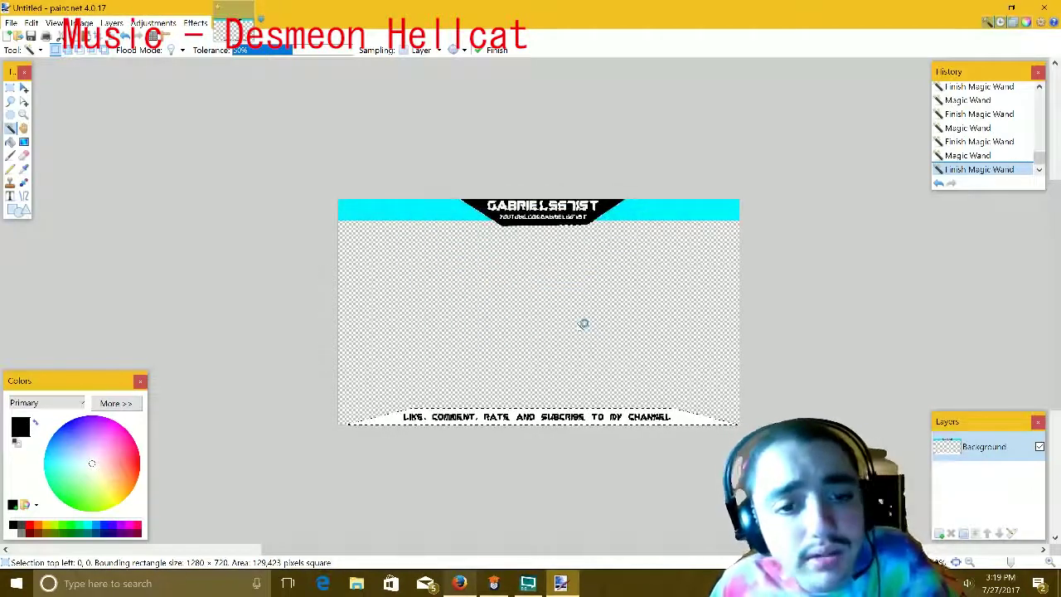
- Apply the Glow effect to the whole image with an increased radius, brightness -61 and reduced contrast, and deselect it
key(ctrl+a)
click(195, 22)
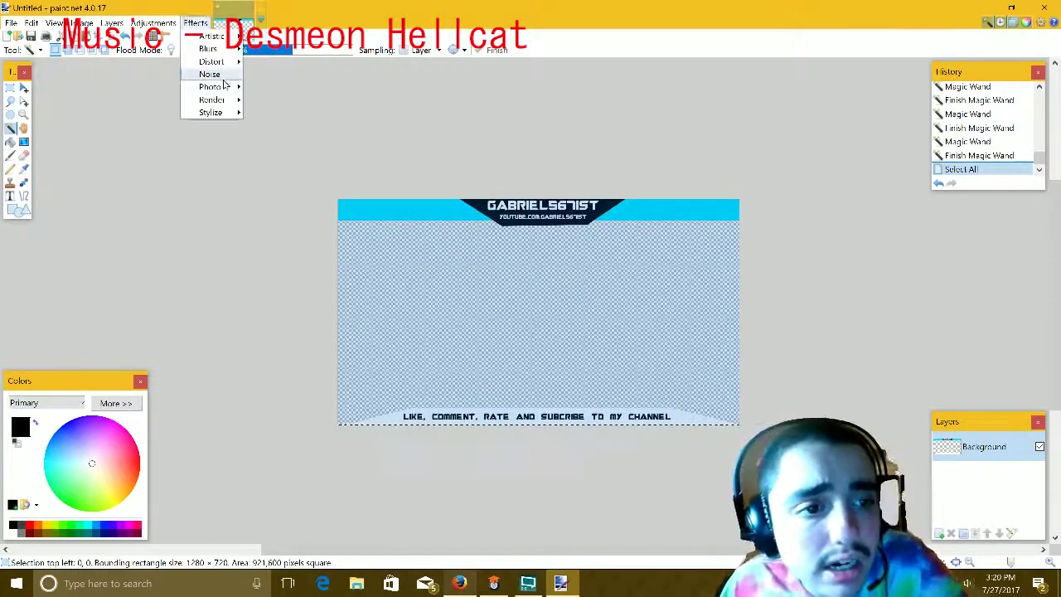
mouse_move(211, 86)
click(272, 87)
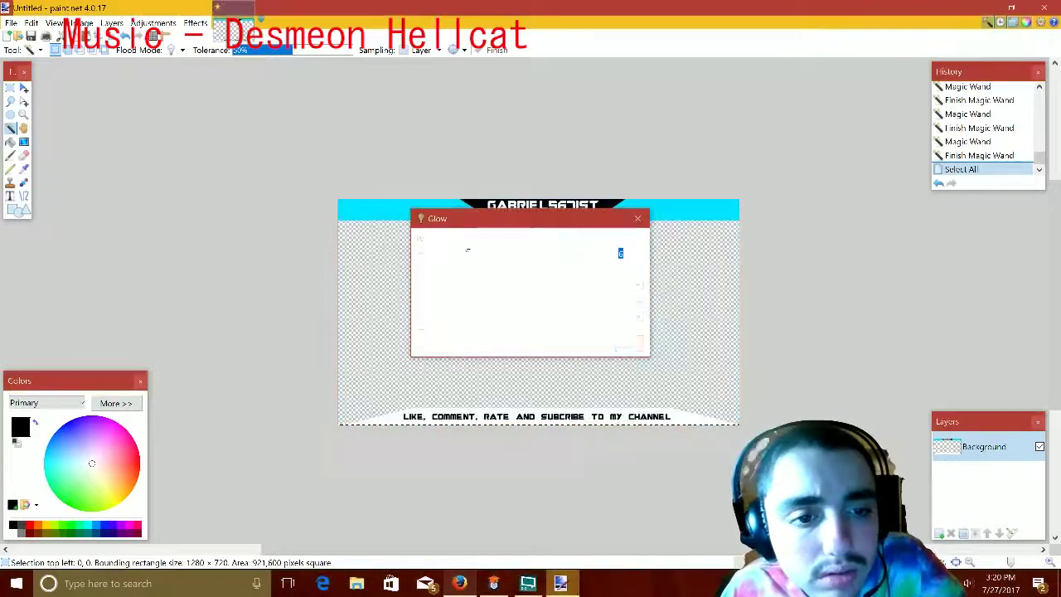
mouse_move(463, 254)
mouse_down()
mouse_move(524, 257)
mouse_move(469, 253)
mouse_up()
drag(503, 285, 450, 282)
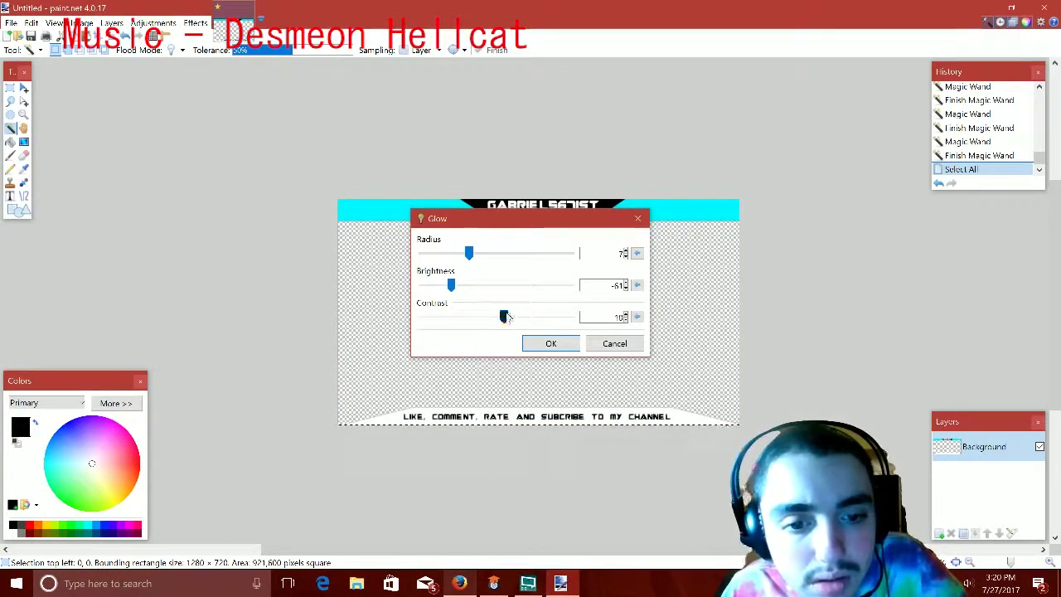
drag(506, 317, 457, 317)
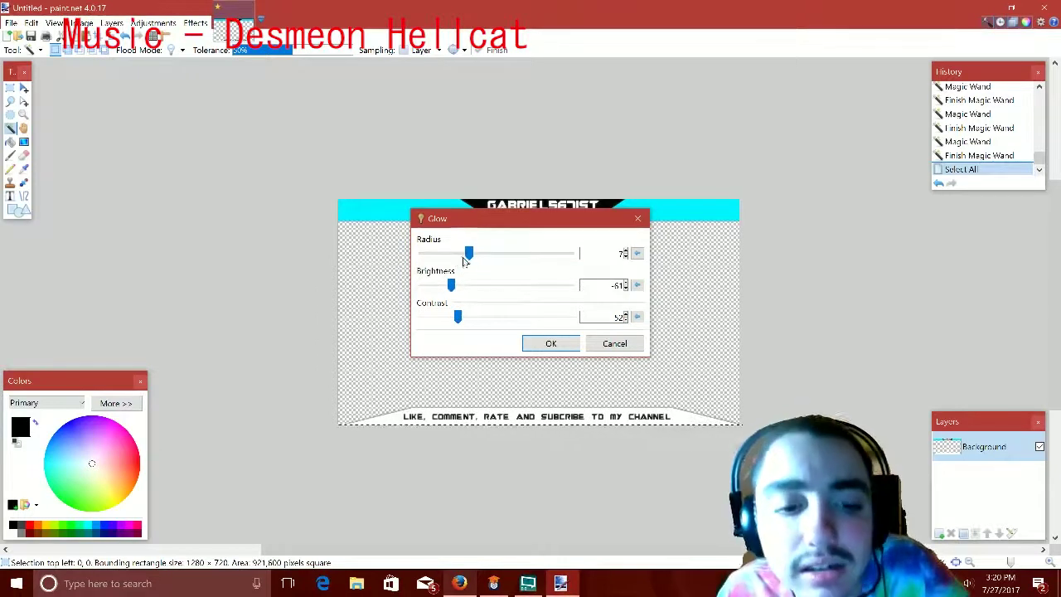
drag(469, 253, 523, 253)
click(551, 343)
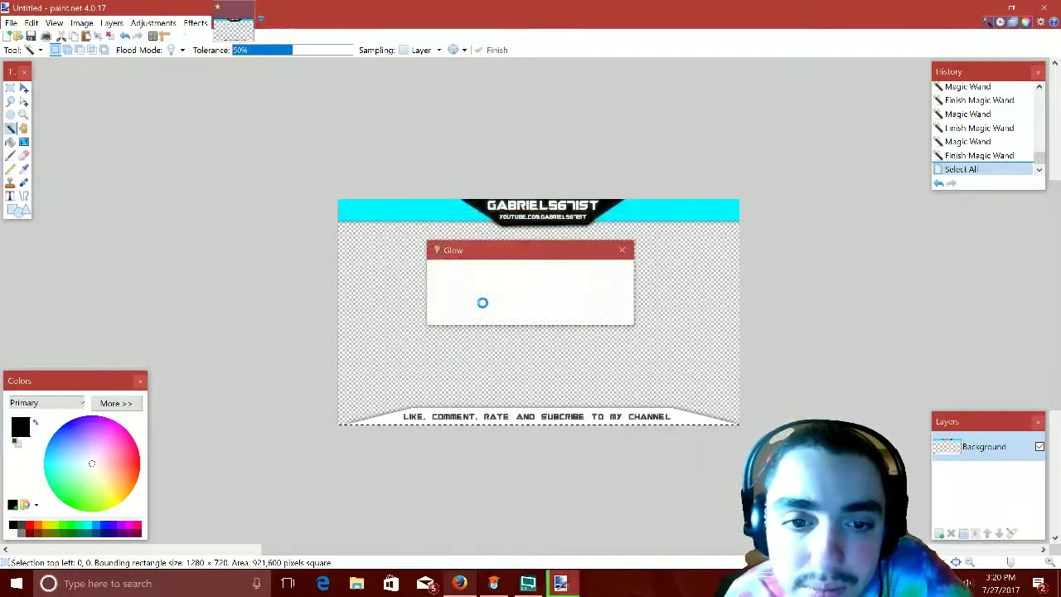
click(316, 193)
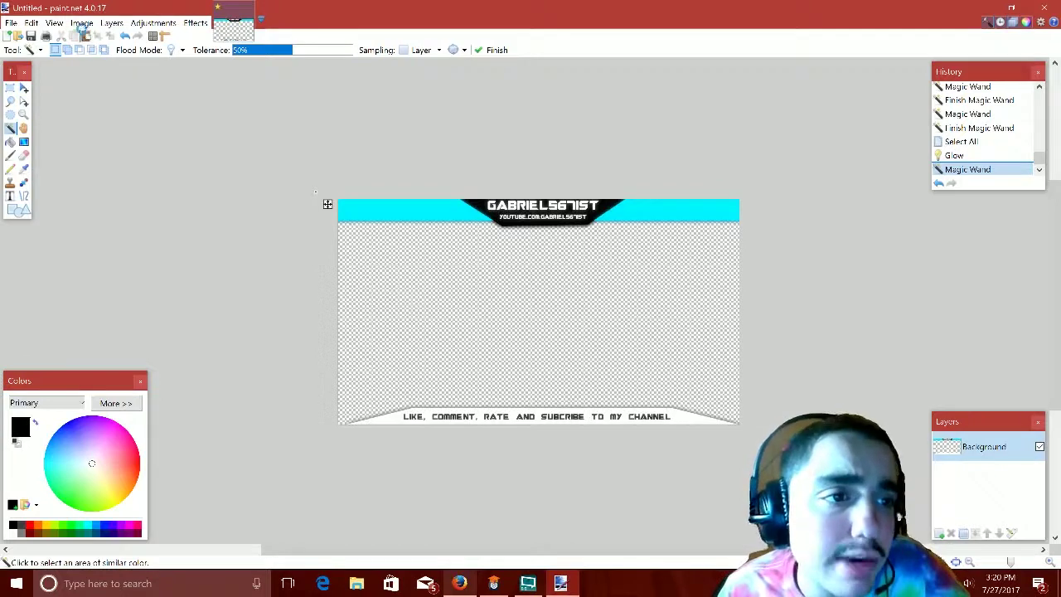
- Try to paste an image from the clipboard into the overlay
key(ctrl+v)
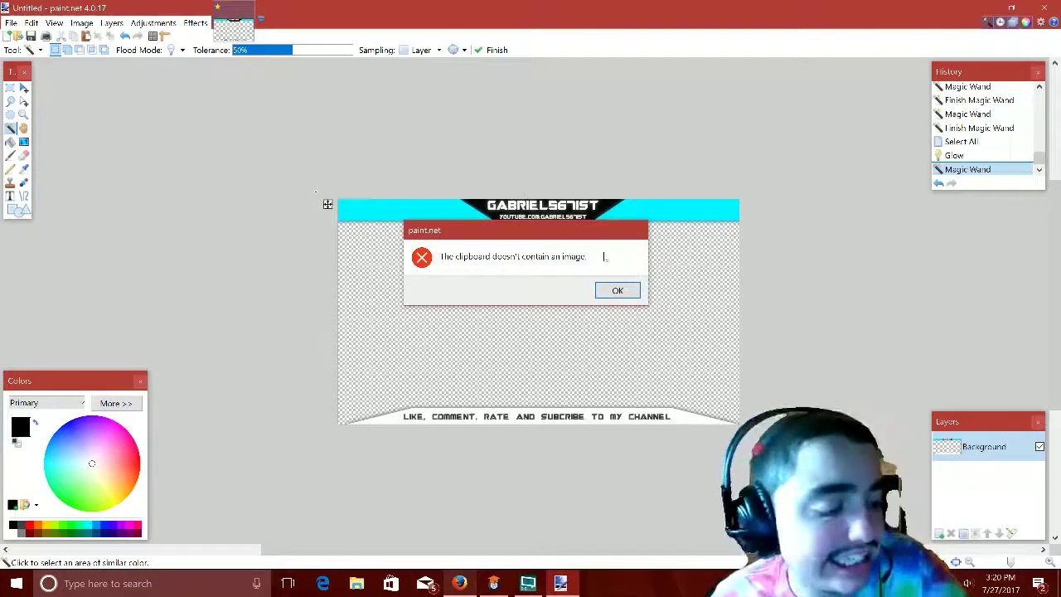
click(604, 290)
click(538, 587)
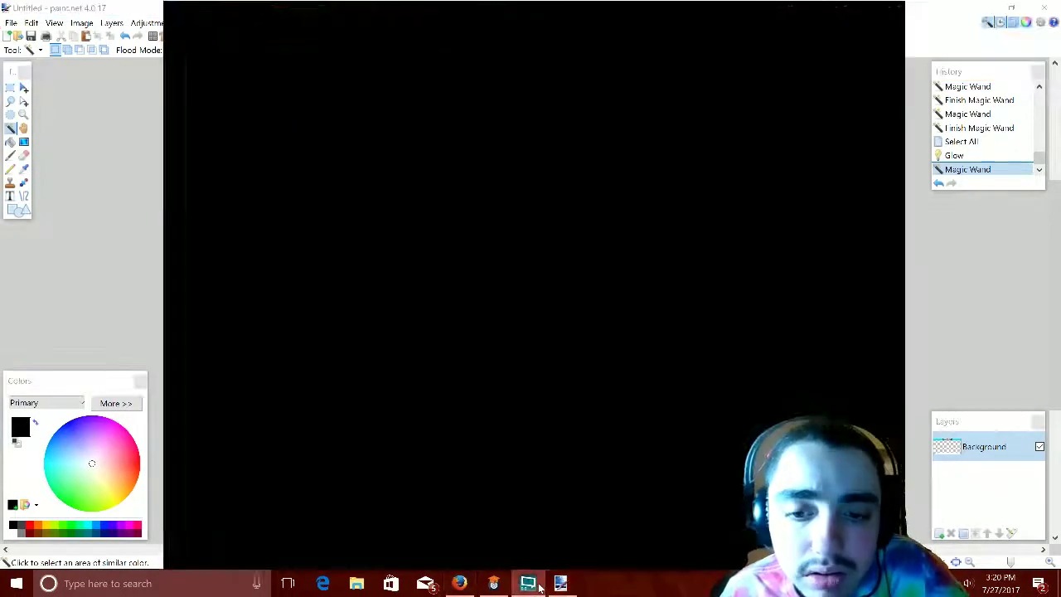
click(560, 584)
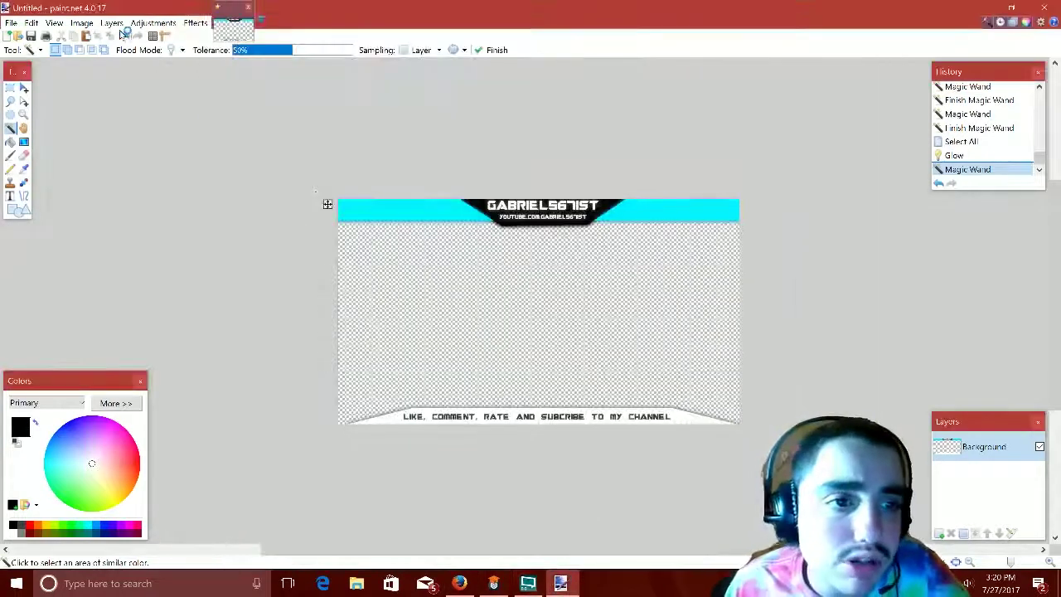
- Import the Snapchat logo file "y" from the Desktop as a new layer and move it just below the cyan bar
click(82, 23)
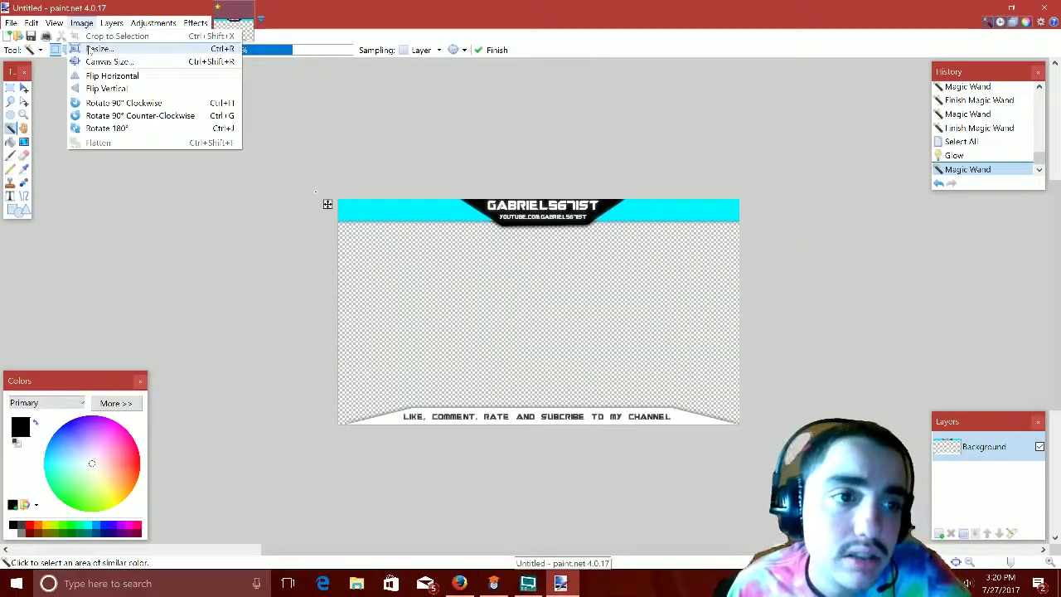
mouse_move(111, 24)
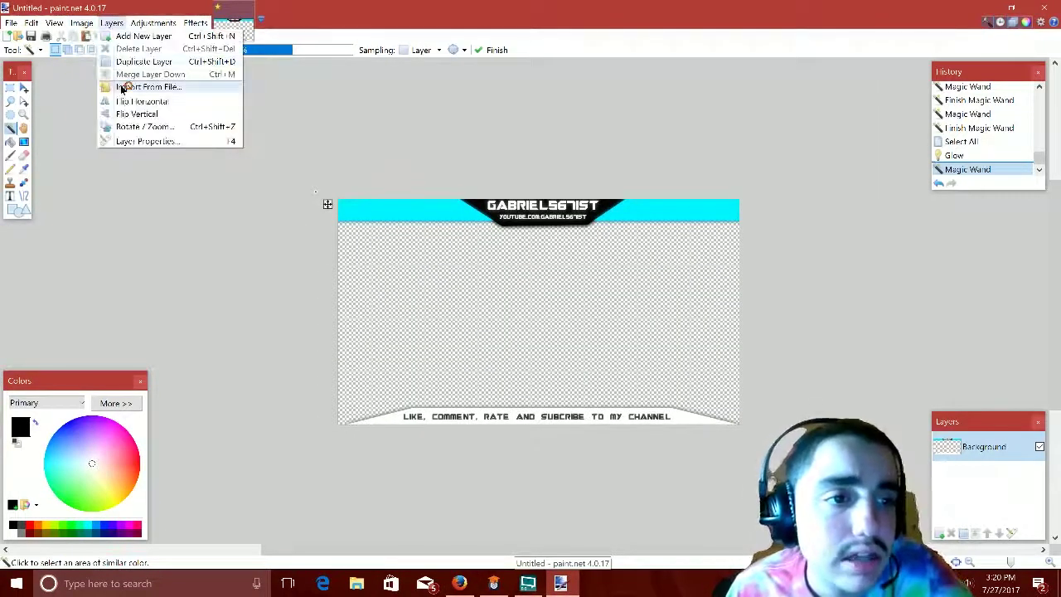
click(122, 87)
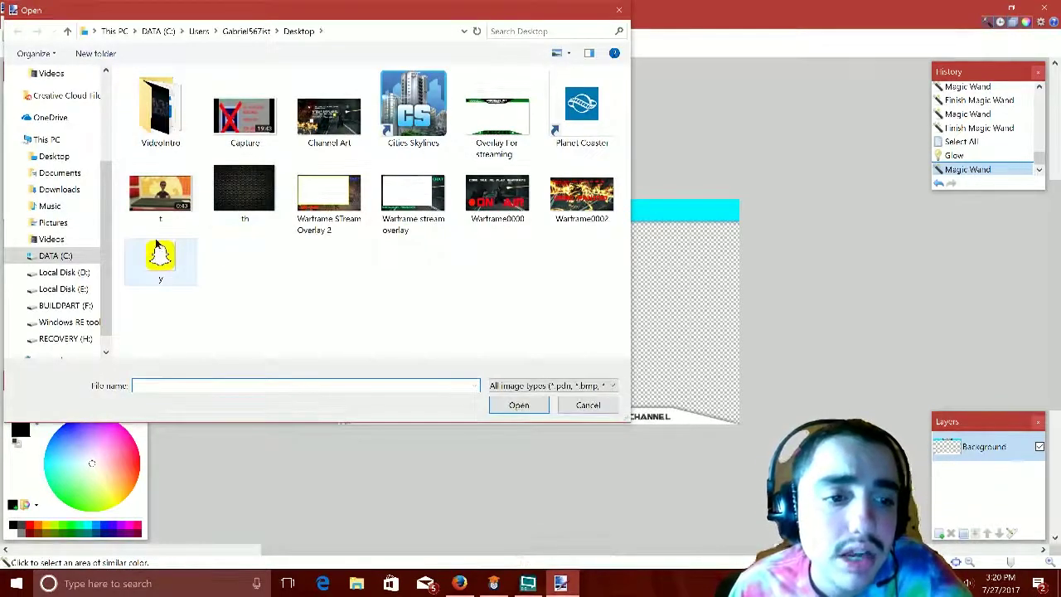
double_click(160, 256)
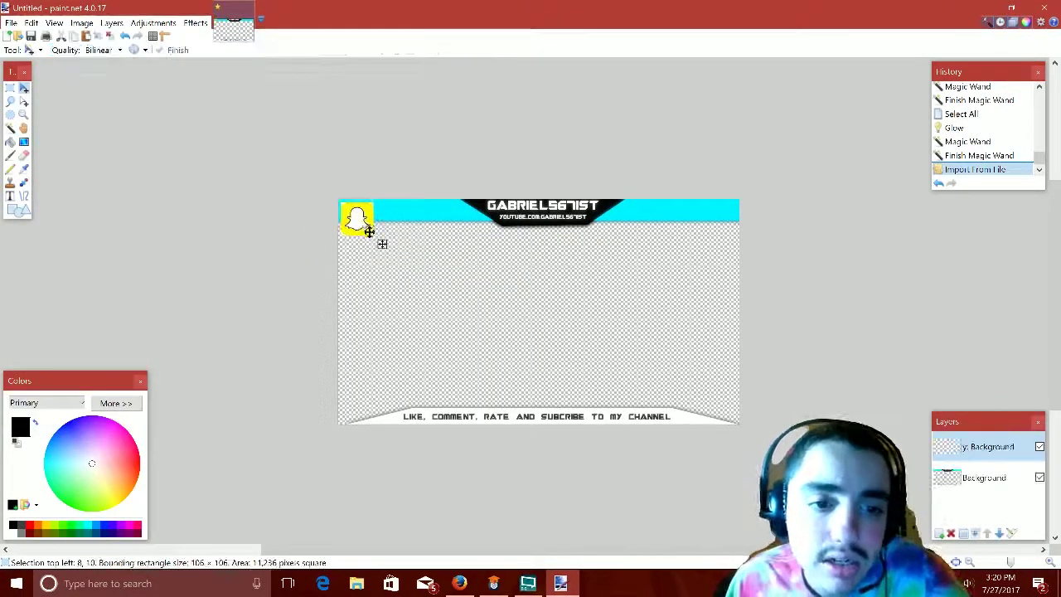
drag(382, 243, 415, 289)
- Erase the white corners around the yellow Snapchat icon using the Magic Wand at 50% tolerance
key(s)
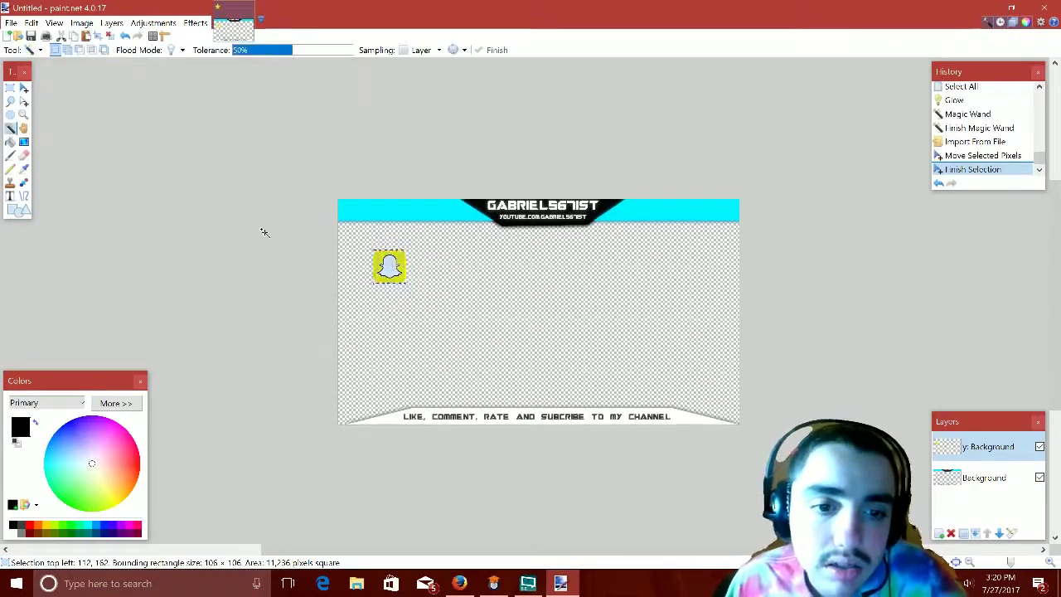
scroll(290, 238, up, 3)
click(445, 278)
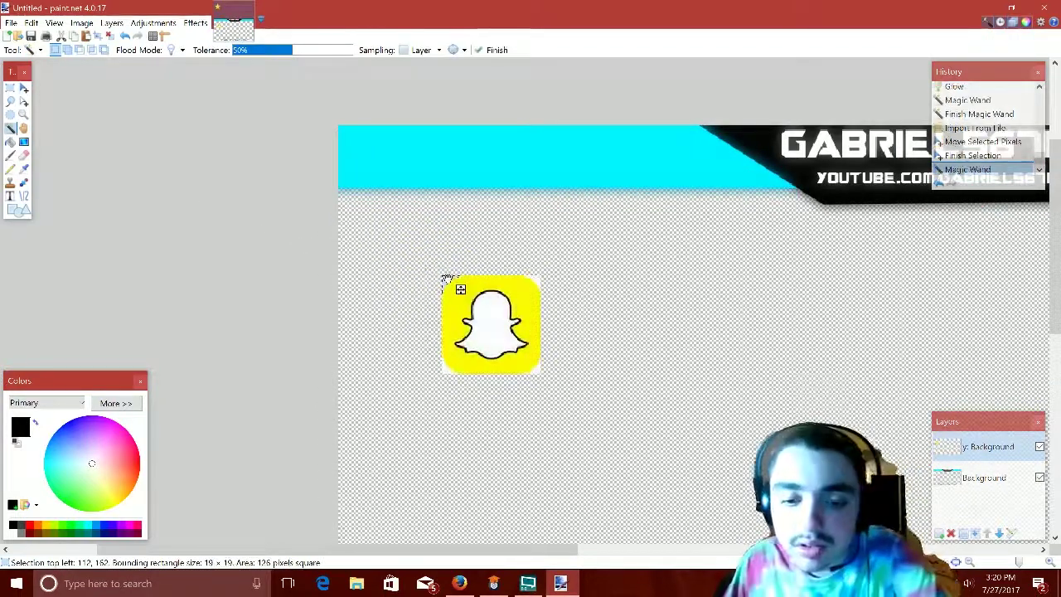
key(Delete)
click(535, 280)
key(Delete)
click(537, 368)
key(Delete)
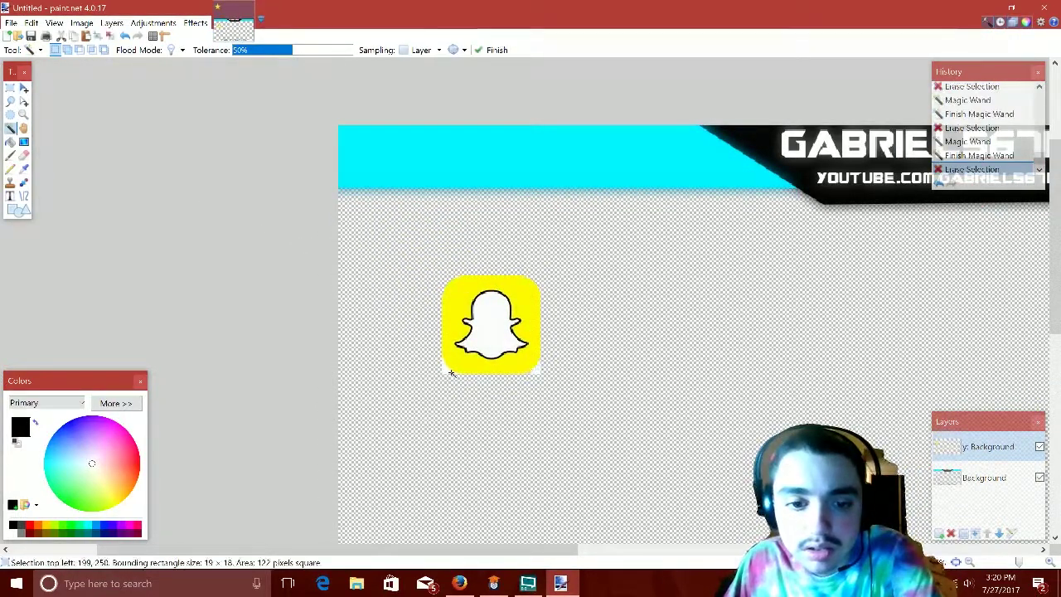
key(Delete)
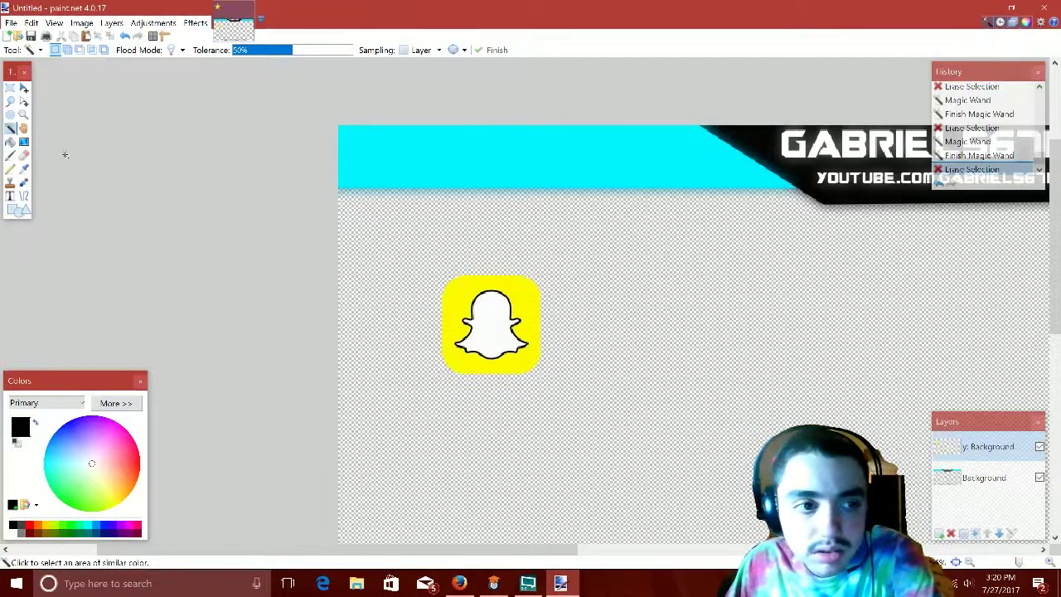
- Move the Snapchat icon onto the left end of the cyan bar, and return it to the transparent area below
click(23, 88)
key(ctrl+a)
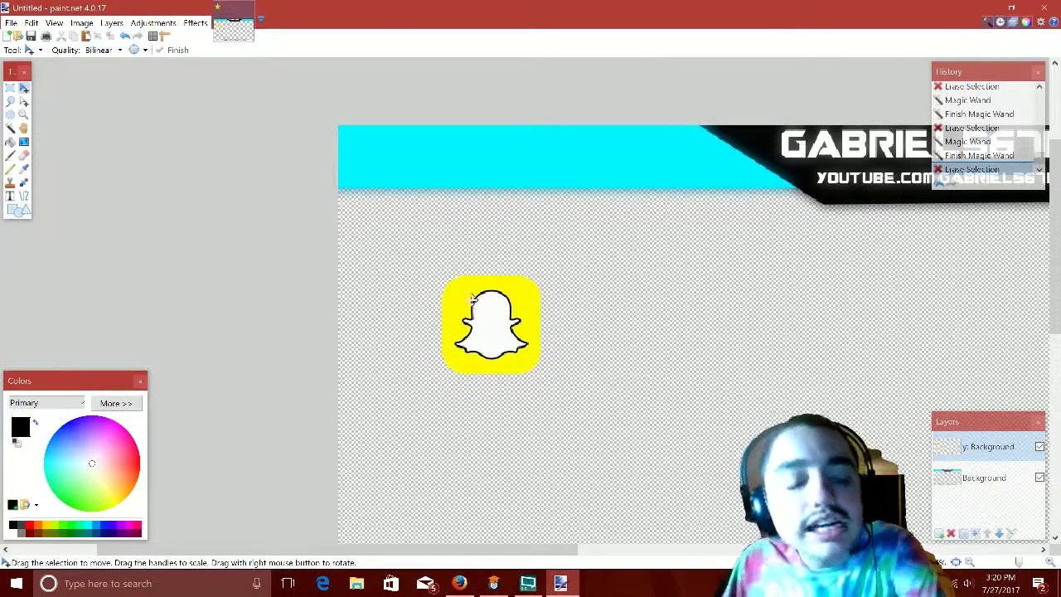
drag(472, 300, 350, 117)
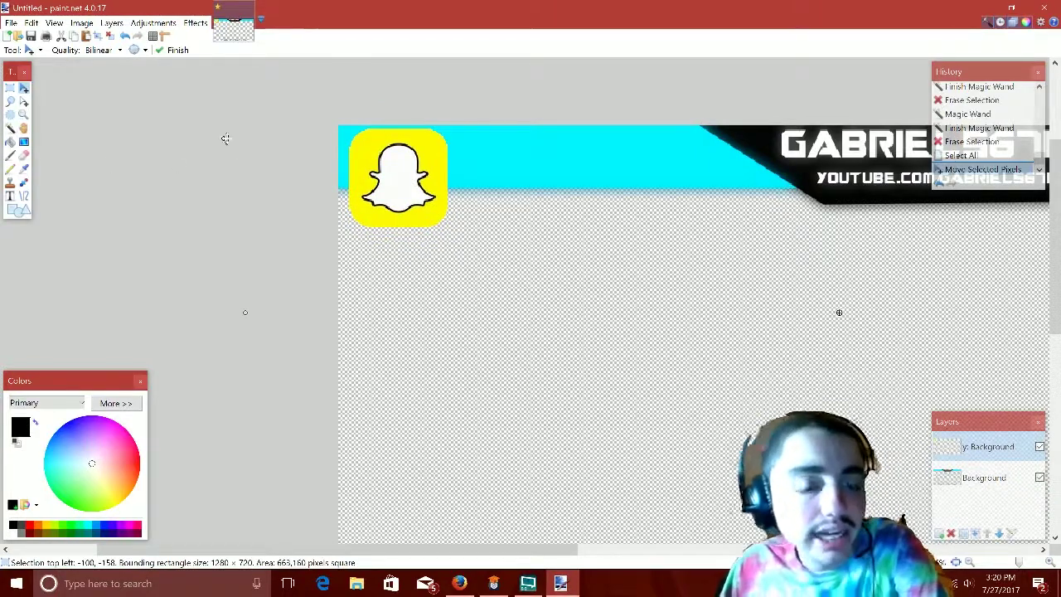
click(10, 129)
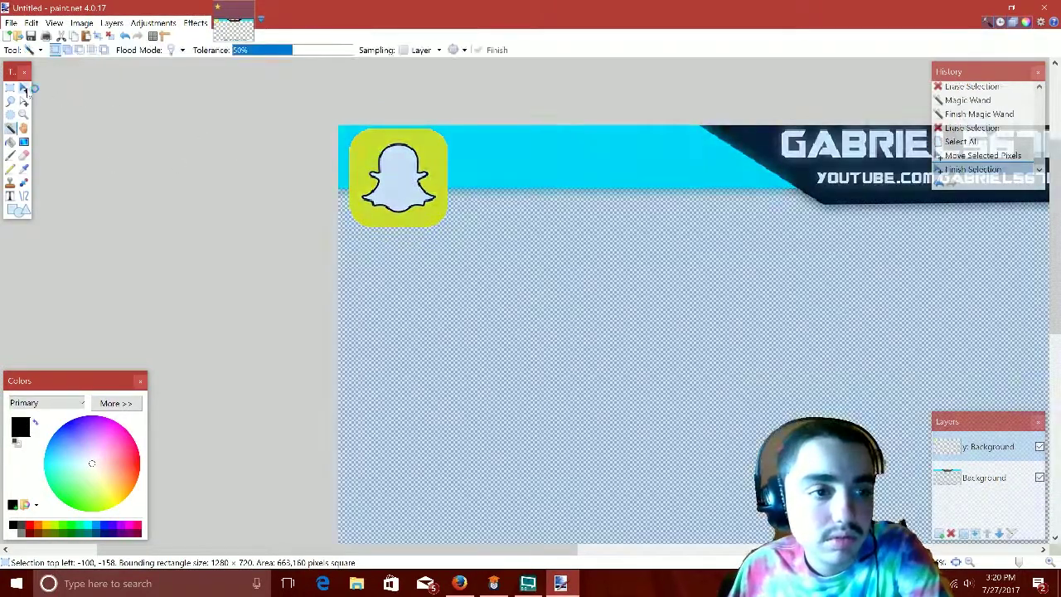
click(23, 87)
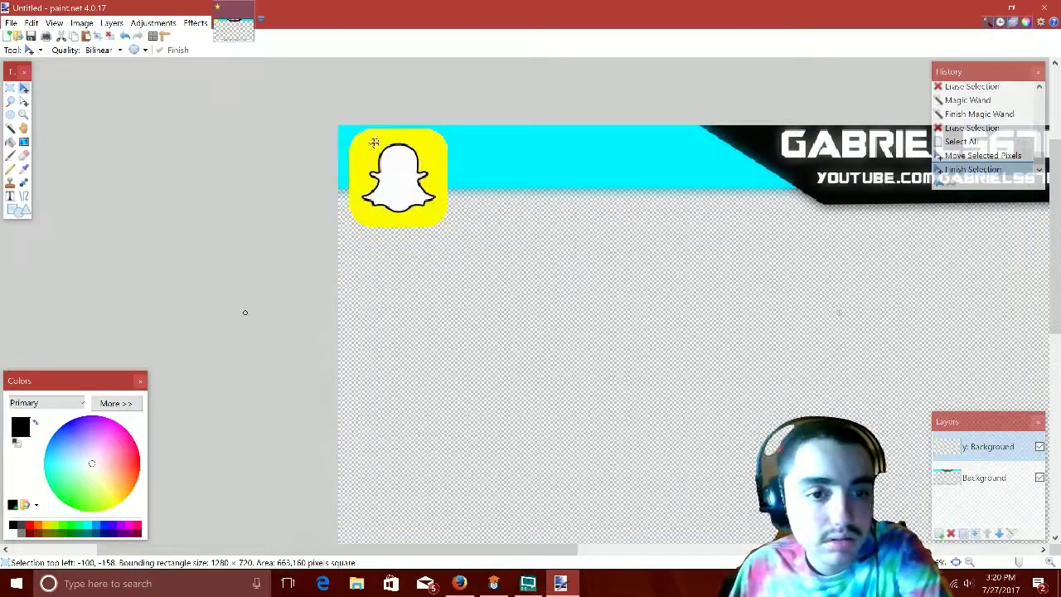
drag(392, 167, 441, 268)
- Erase the yellow background and its leftover edge around the white Snapchat ghost with the Magic Wand at 50% tolerance
click(10, 129)
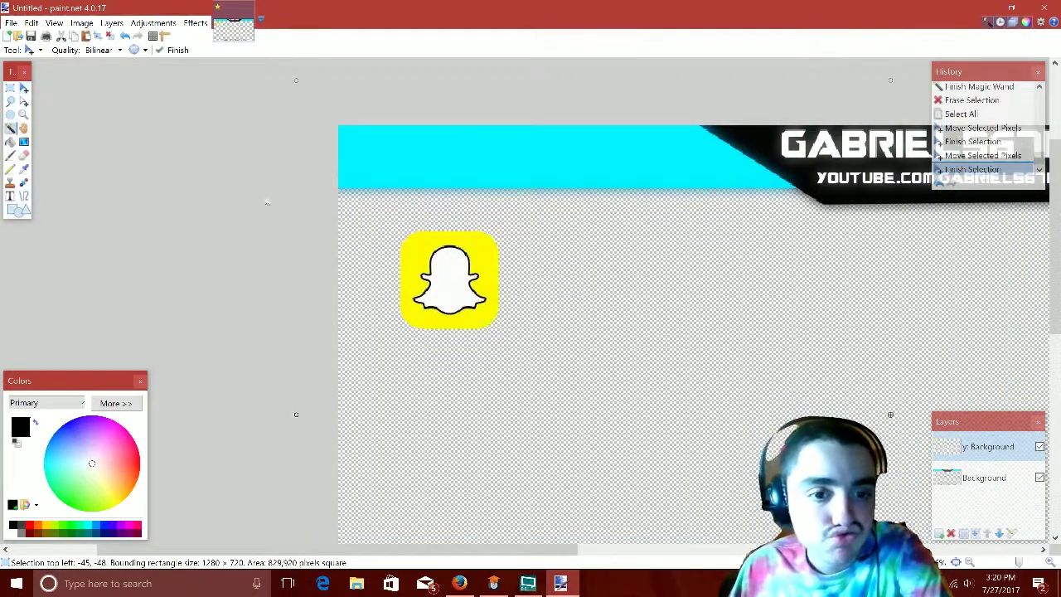
click(421, 245)
key(Delete)
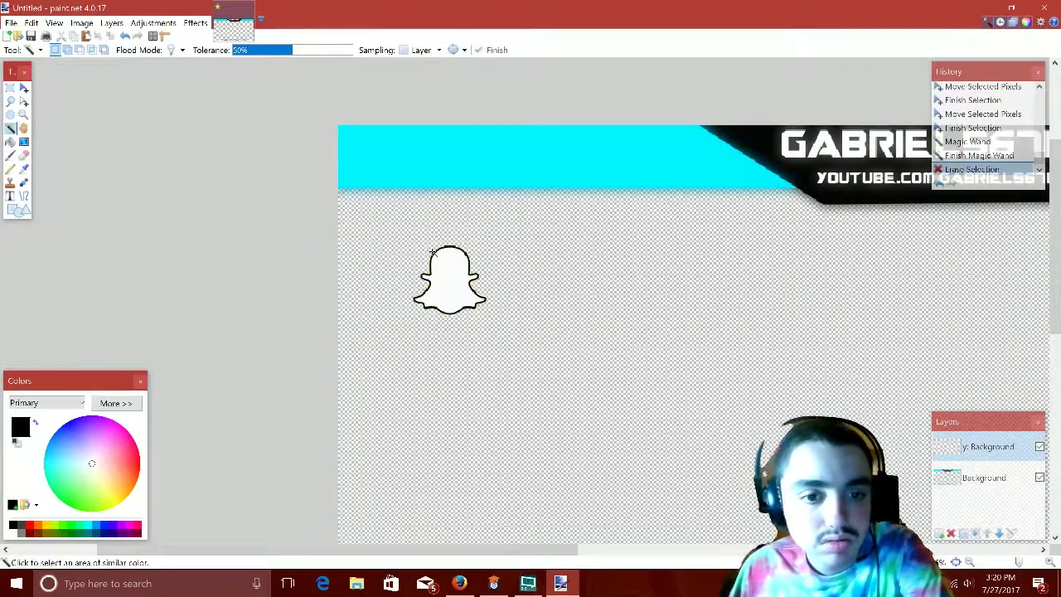
click(429, 252)
key(Delete)
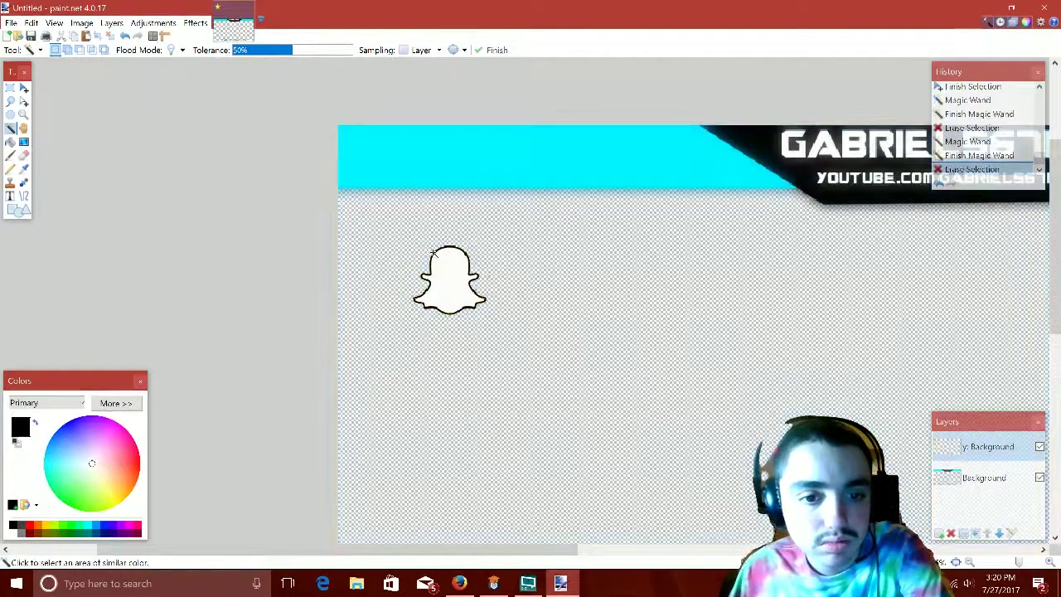
click(436, 262)
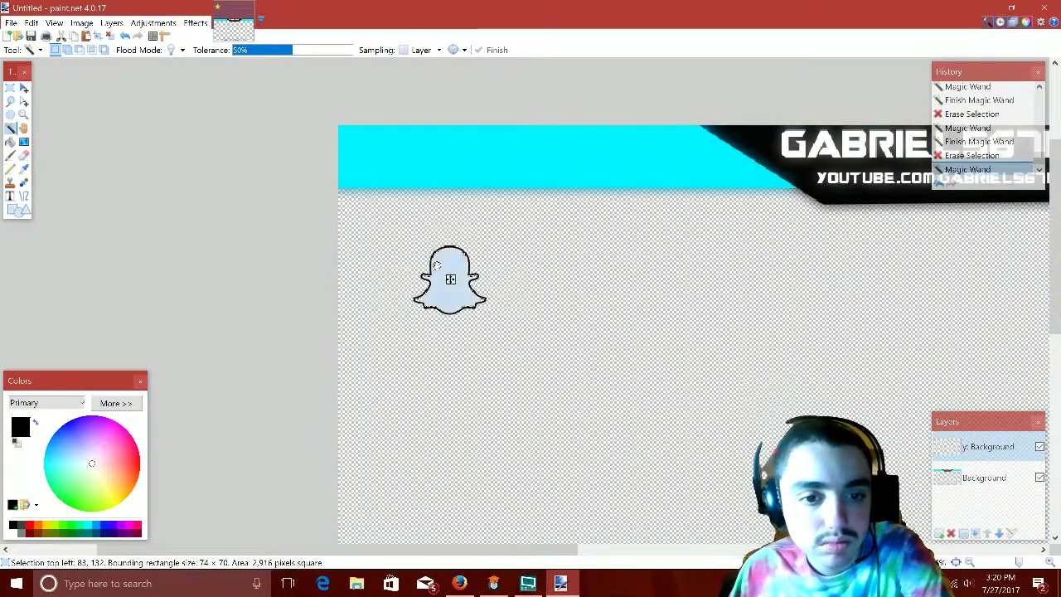
drag(436, 262, 434, 253)
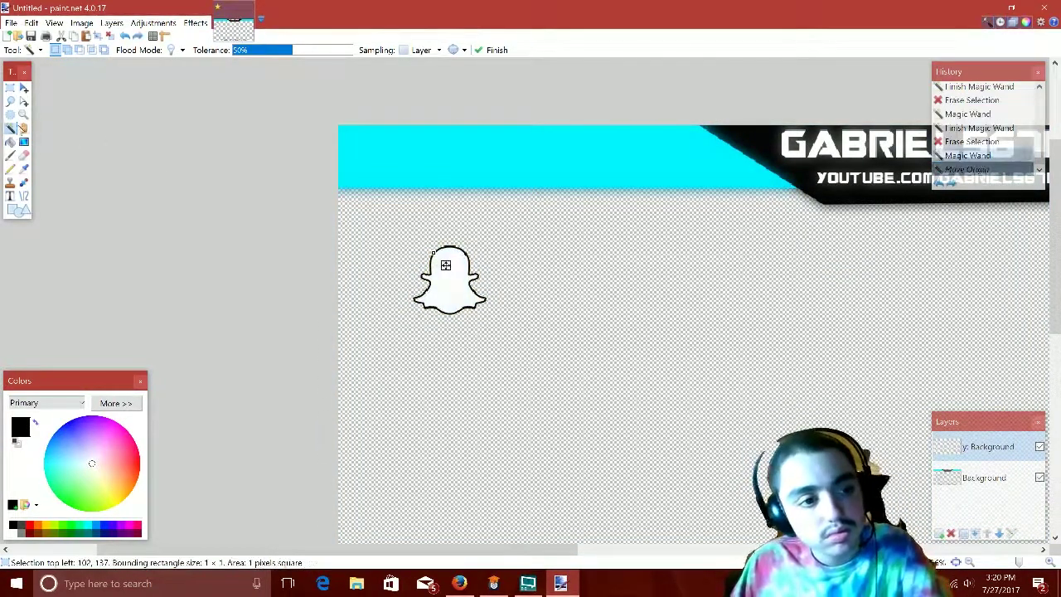
key(m)
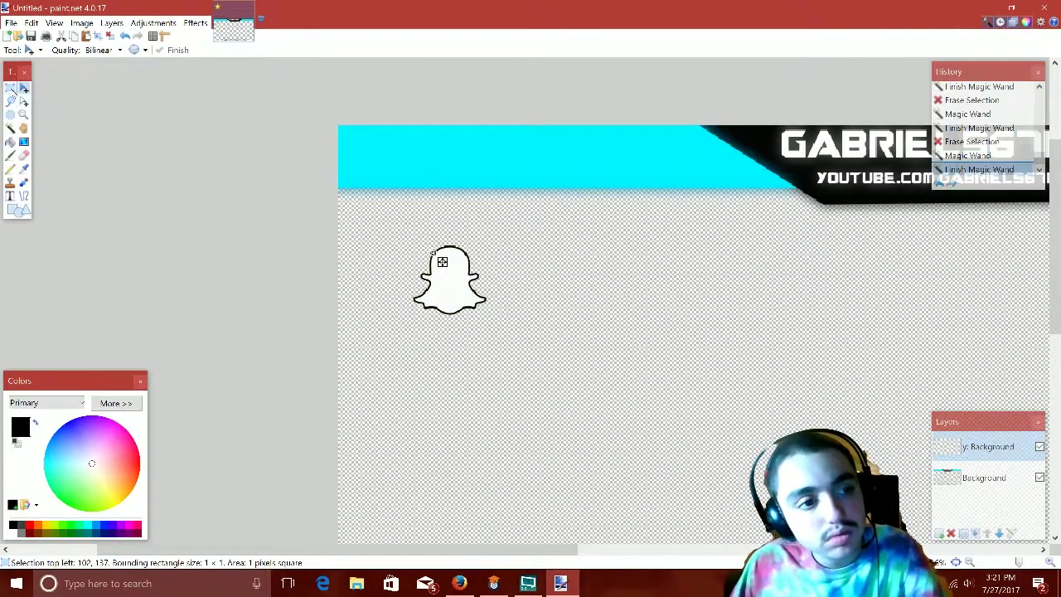
- Enclose the Snapchat ghost in a rectangular selection and cut it from its layer
key(s)
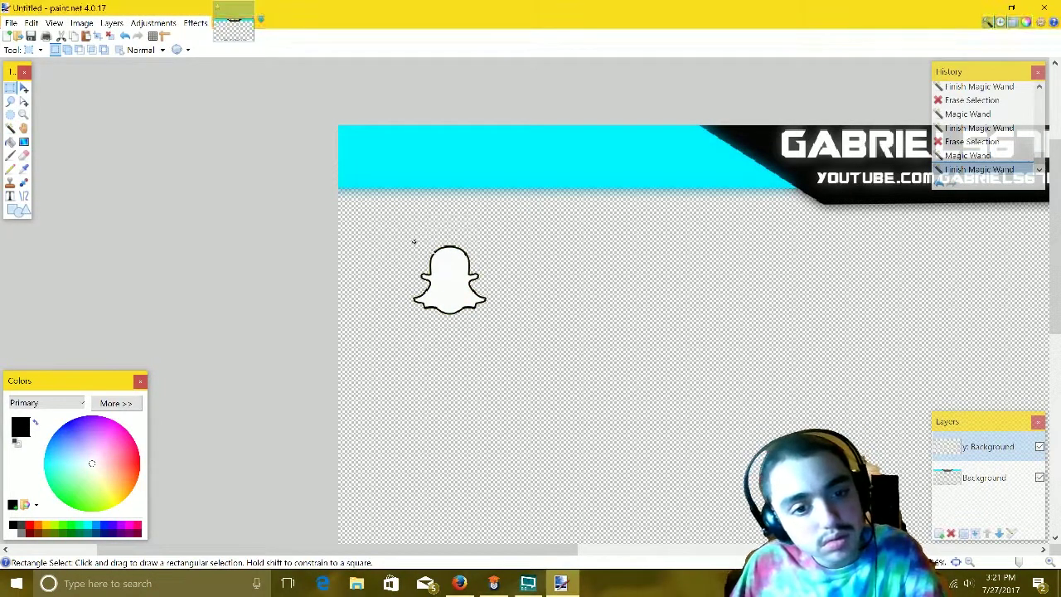
mouse_move(414, 241)
mouse_down()
mouse_move(493, 317)
mouse_move(386, 233)
mouse_move(414, 244)
mouse_up()
key(ctrl+x)
key(ctrl+z)
key(ctrl+x)
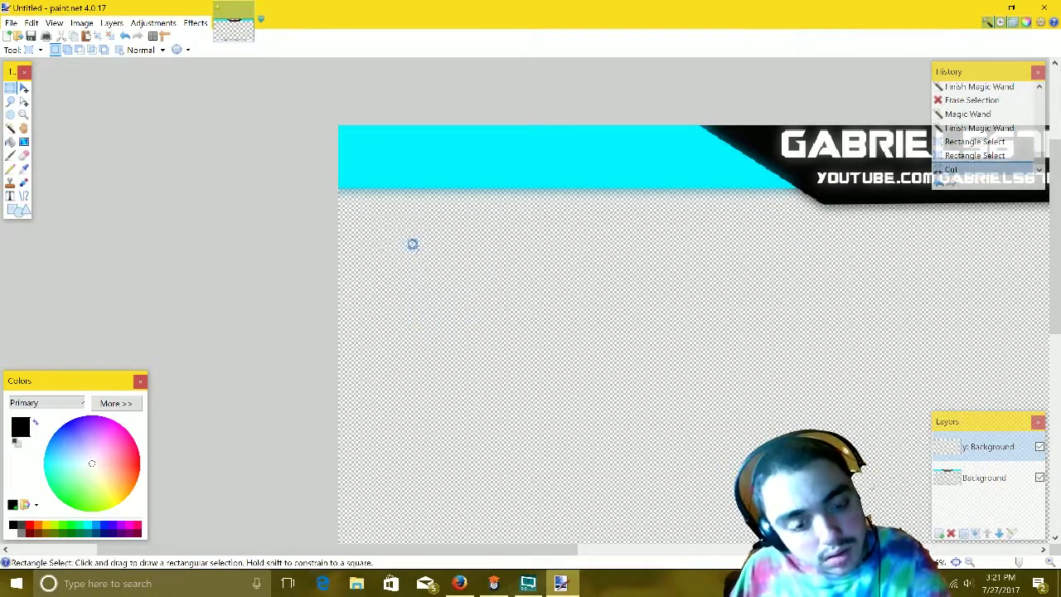
- Paste the ghost onto the left end of the cyan bar and scale its selection to 60 × 60 pixels
key(ctrl+v)
drag(504, 329, 442, 216)
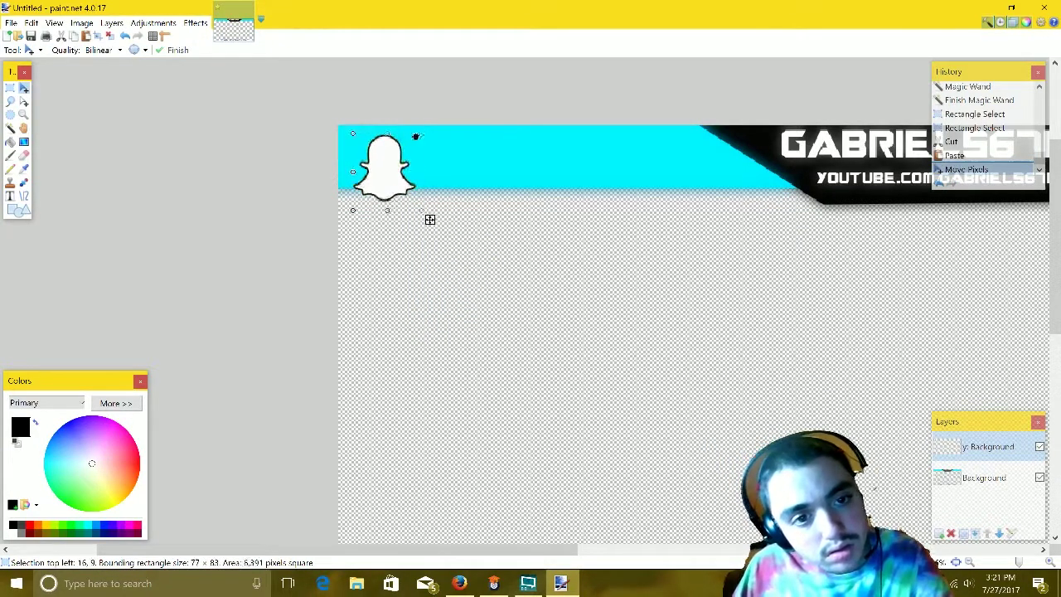
drag(416, 135, 409, 157)
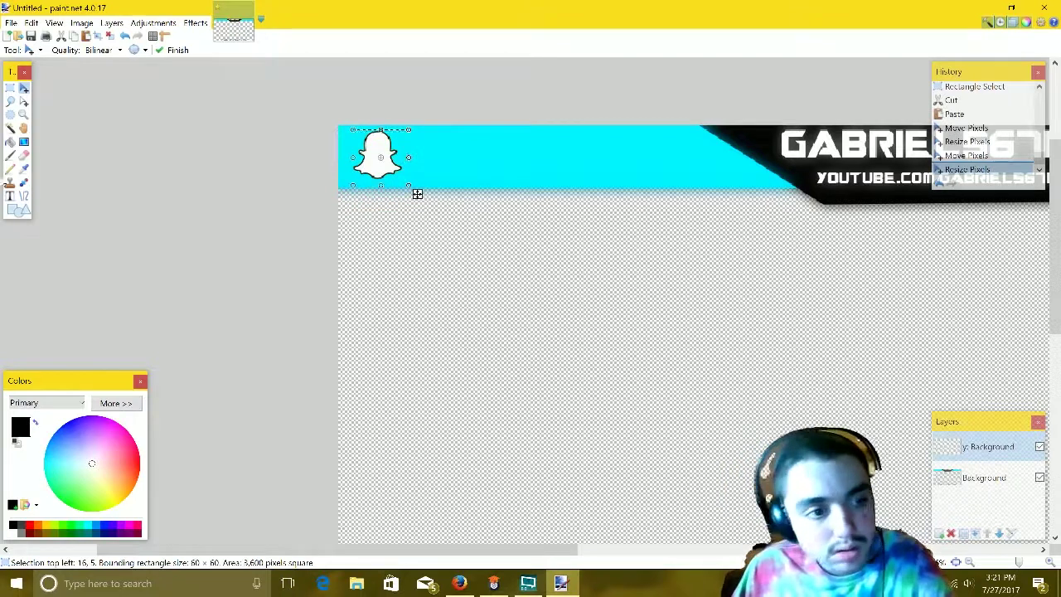
- Fill the ghost's white body with magenta using the Paint Bucket, and recolor the fill to red
key(f)
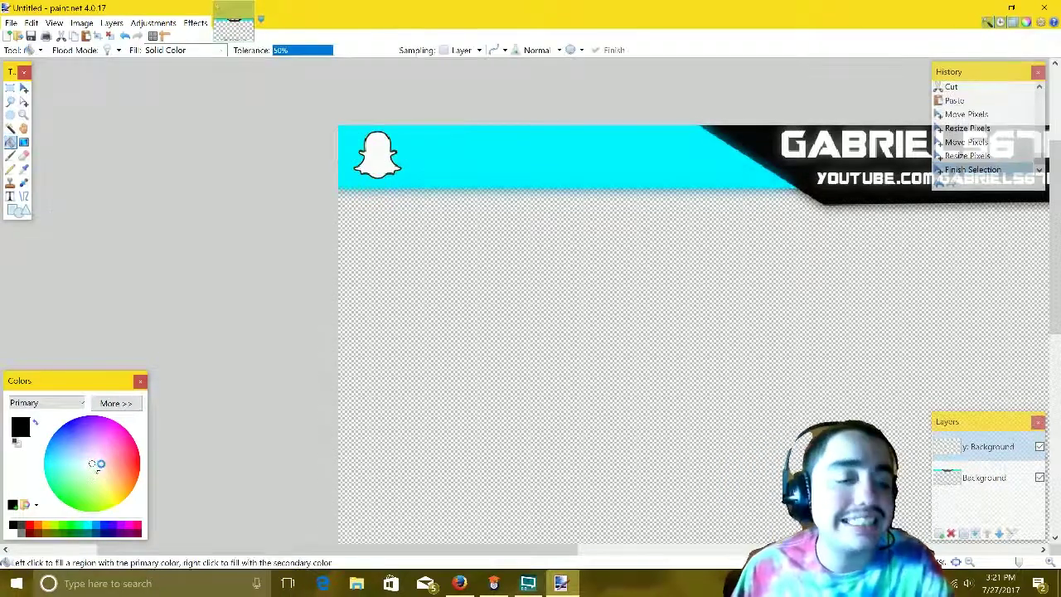
drag(96, 466, 129, 430)
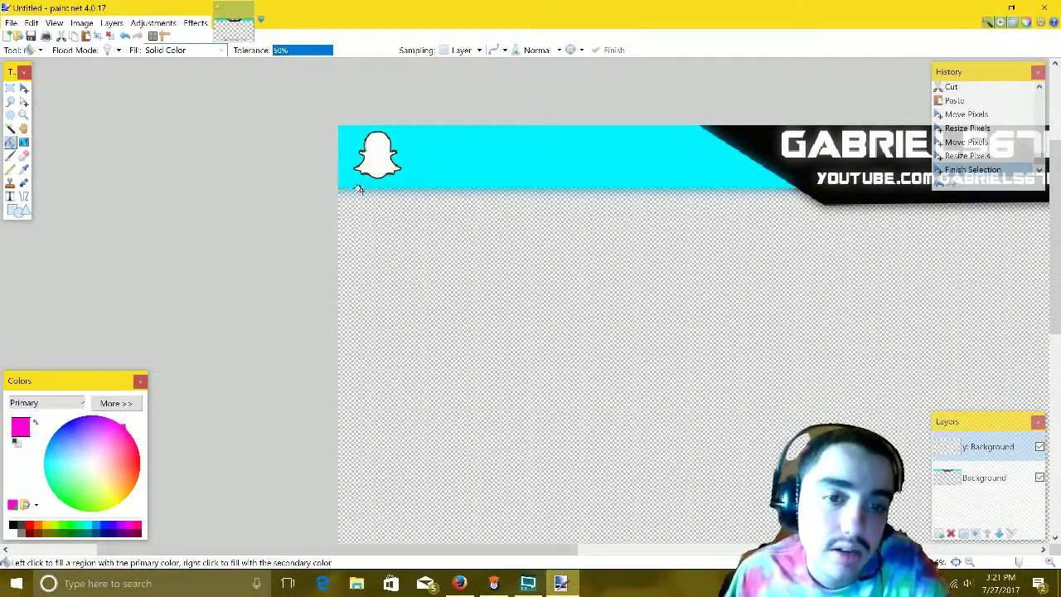
click(373, 164)
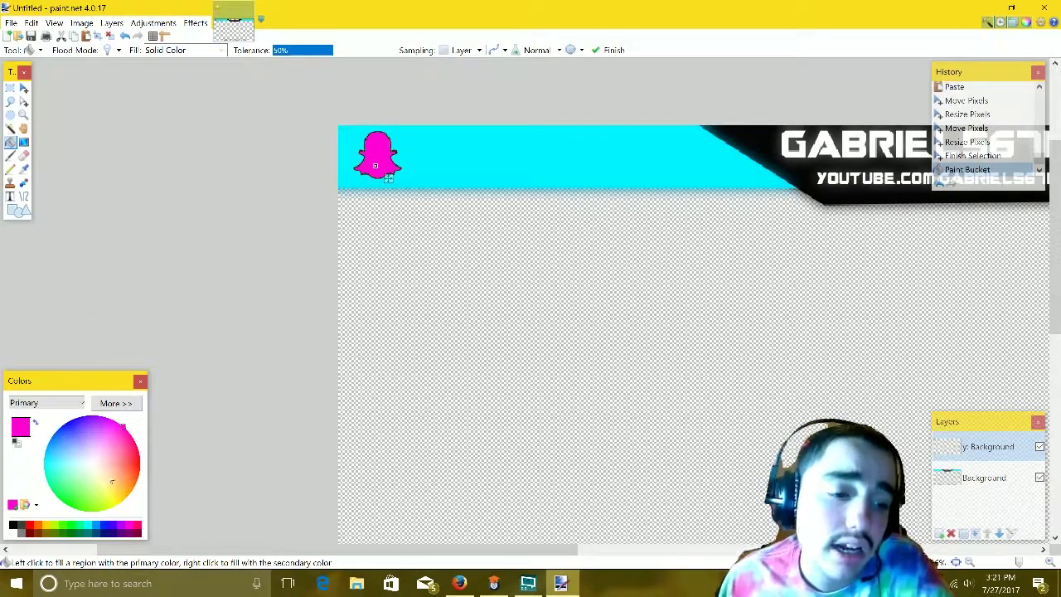
click(116, 462)
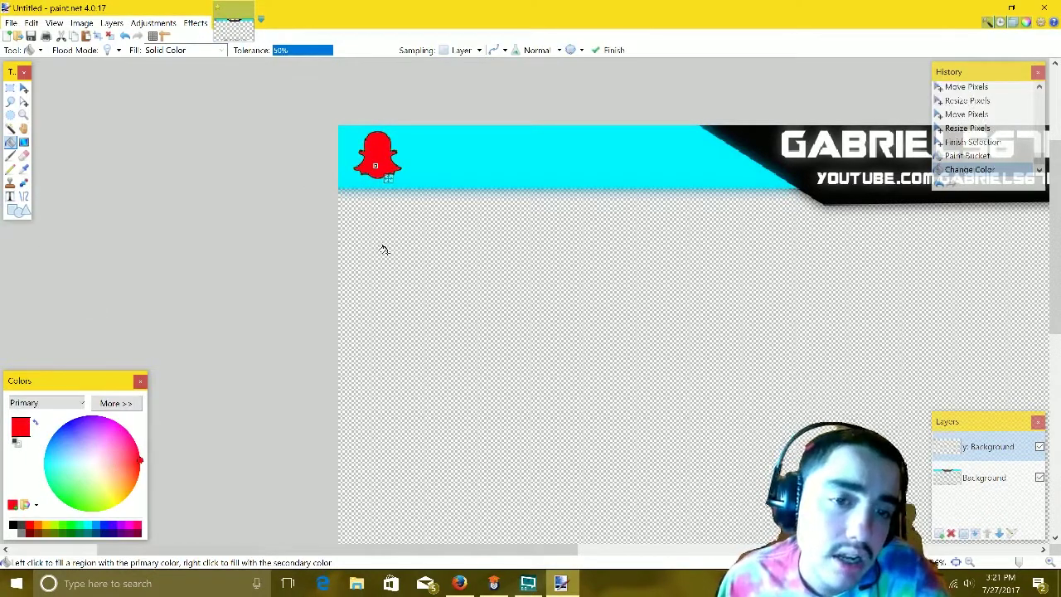
- Write the Snapchat username in black size 14 Guardians text beside the red ghost and raise it to the bar's upper half
key(ctrl+a)
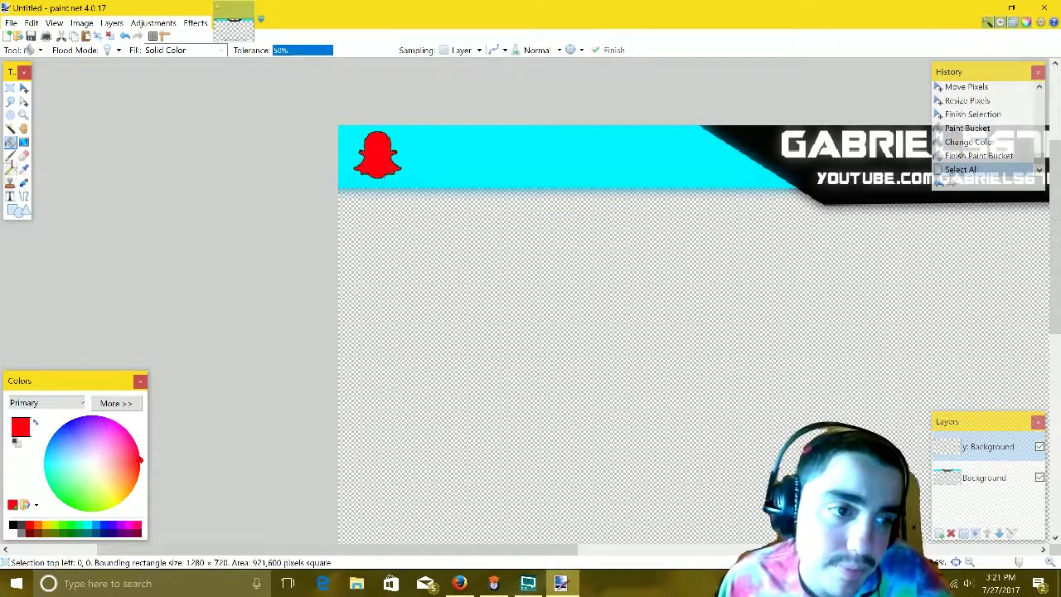
click(10, 197)
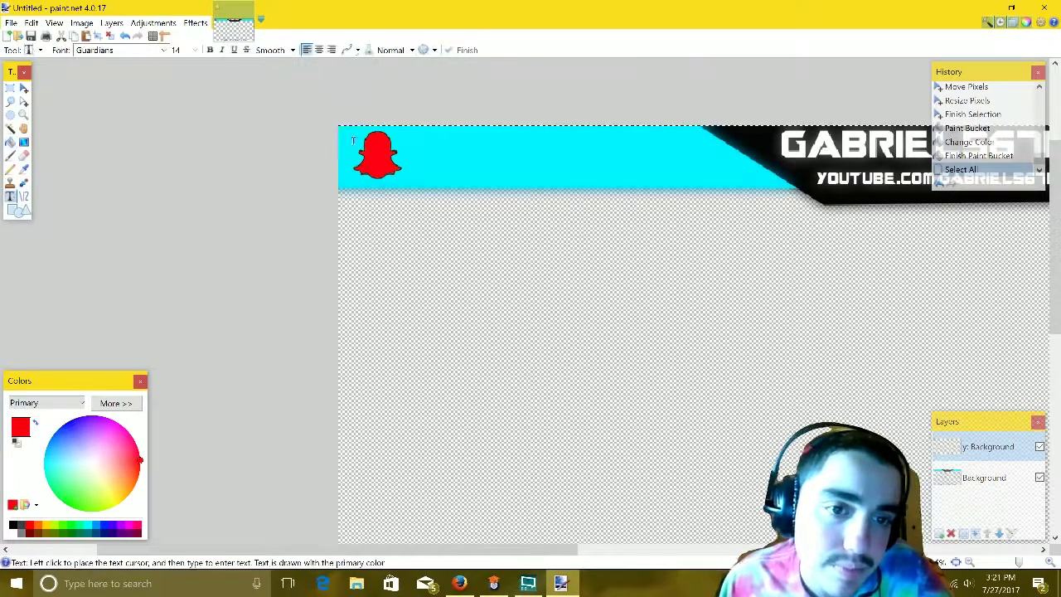
click(410, 146)
text(G)
key(BackSpace)
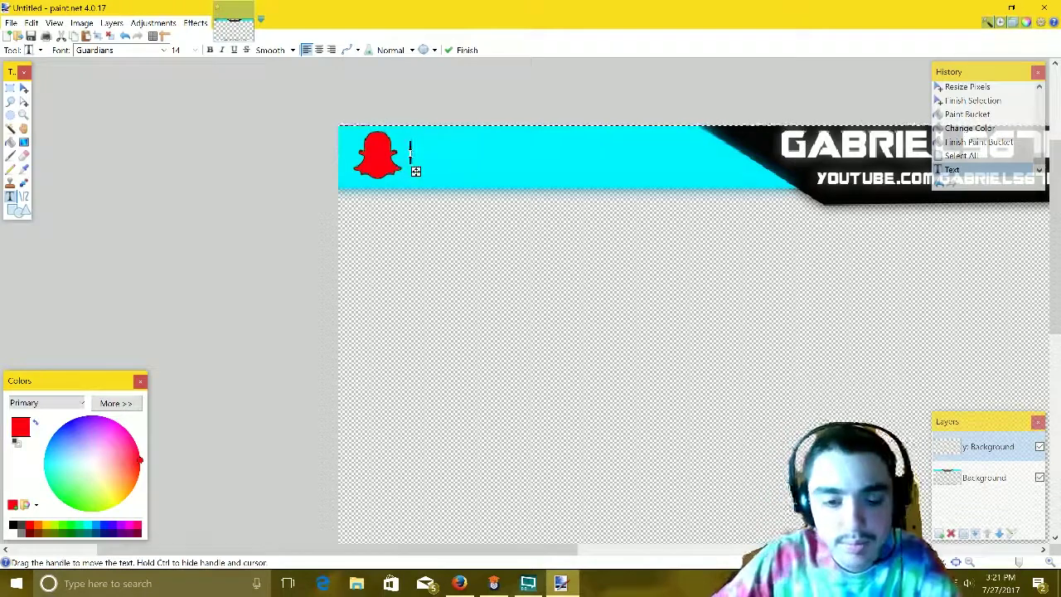
click(13, 525)
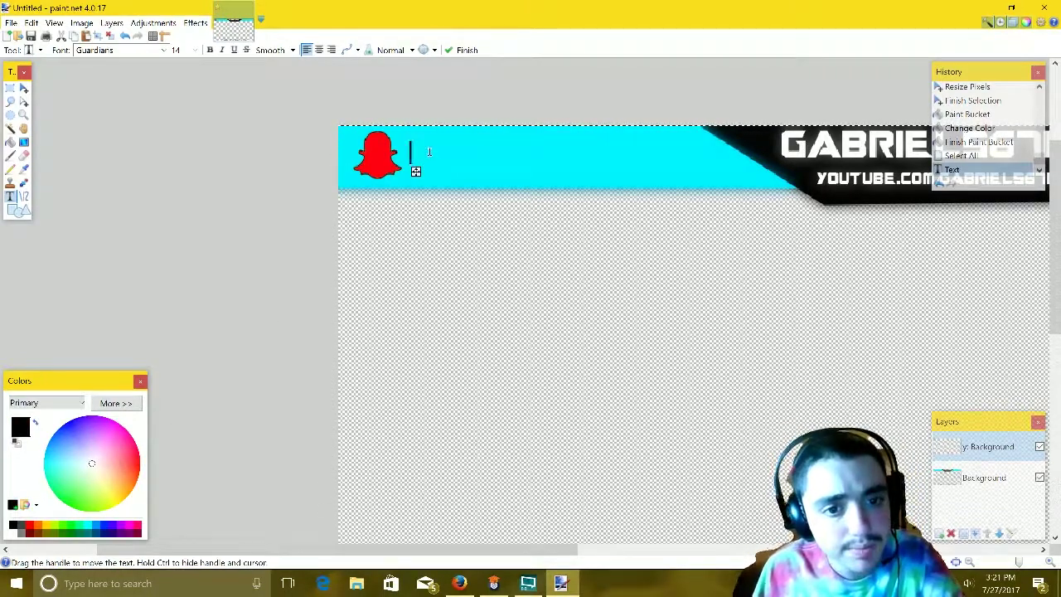
text(GABRIE)
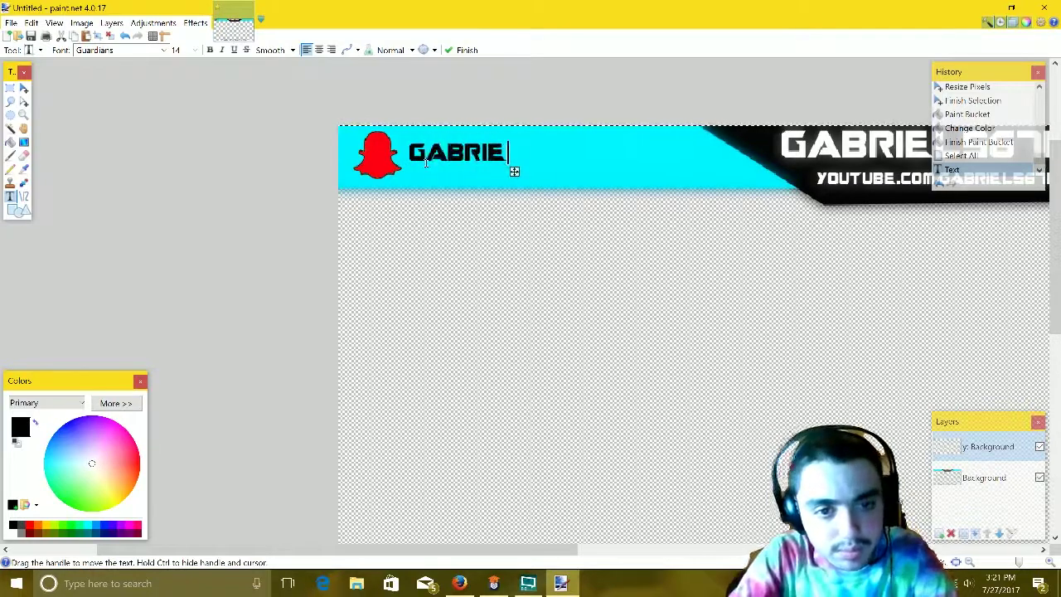
text(L567IAT)
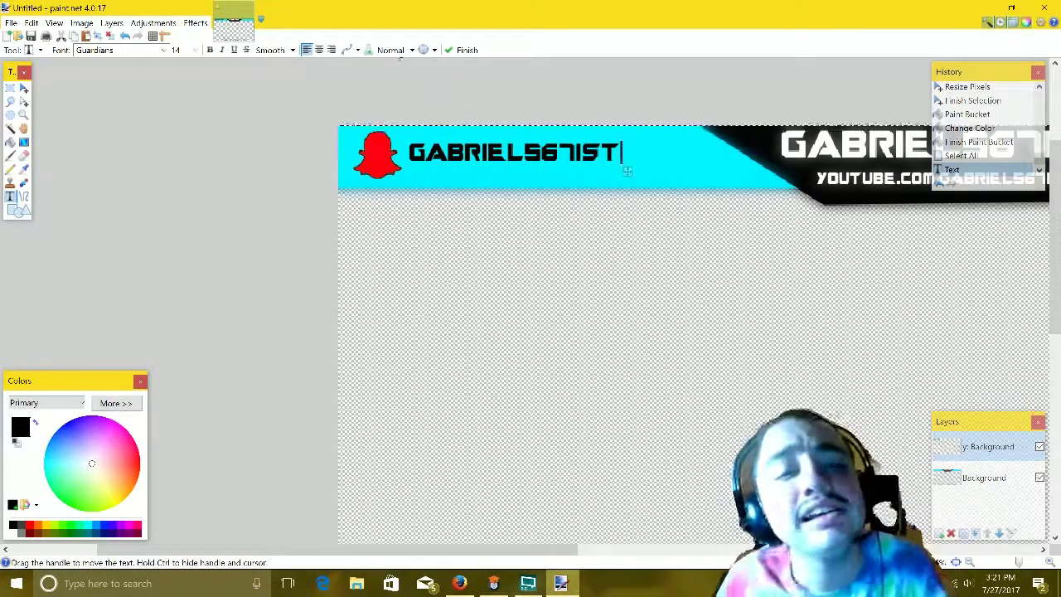
scroll(570, 185, down, 4)
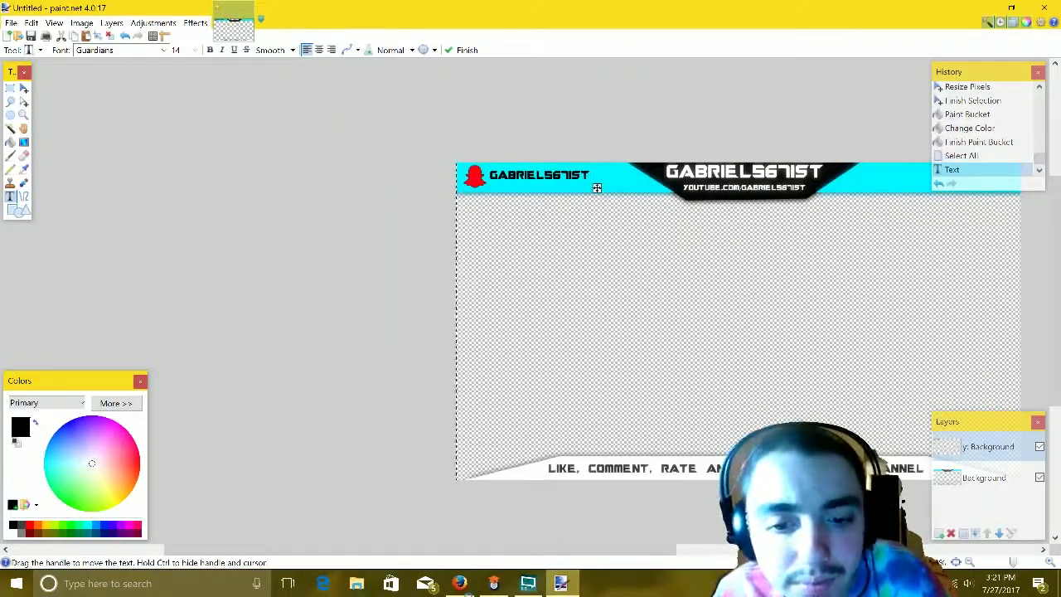
drag(578, 552, 600, 553)
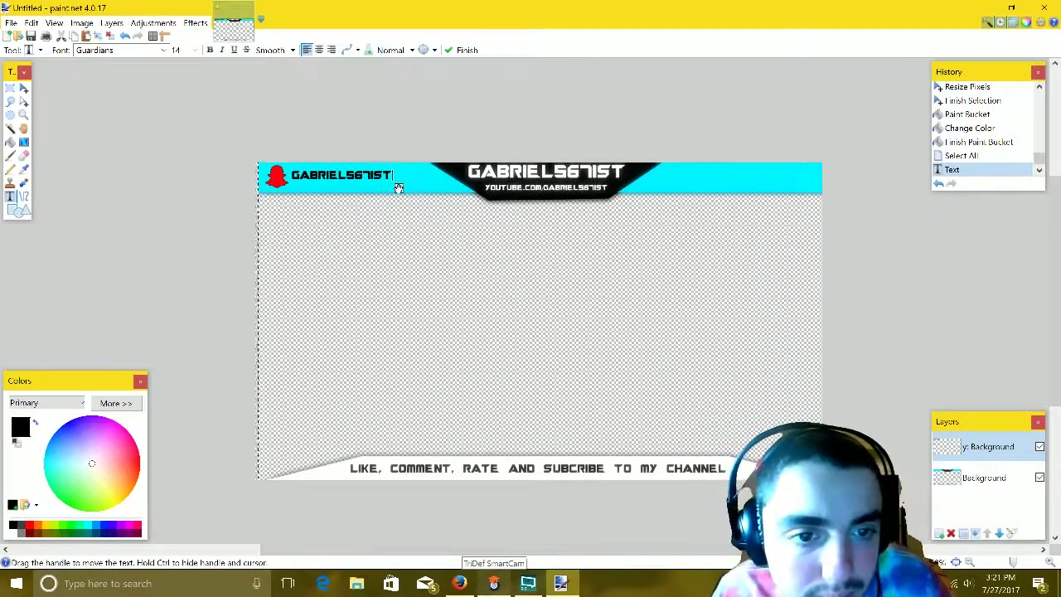
drag(399, 188, 400, 181)
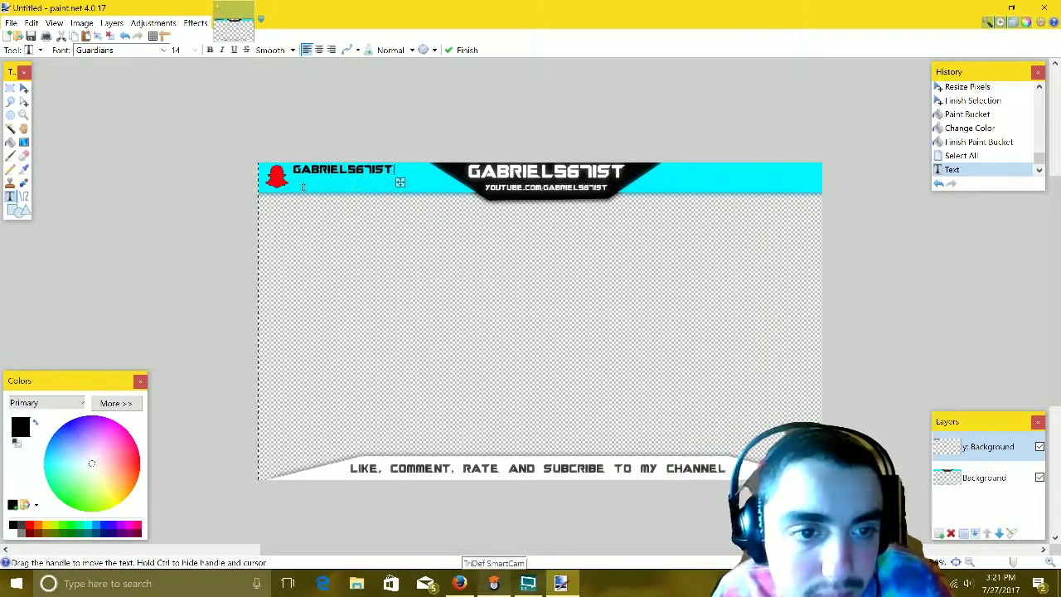
- Add the text "ADD ME ON SNAPCHAT" below the username and align it just beside the ghost
text(ADD)
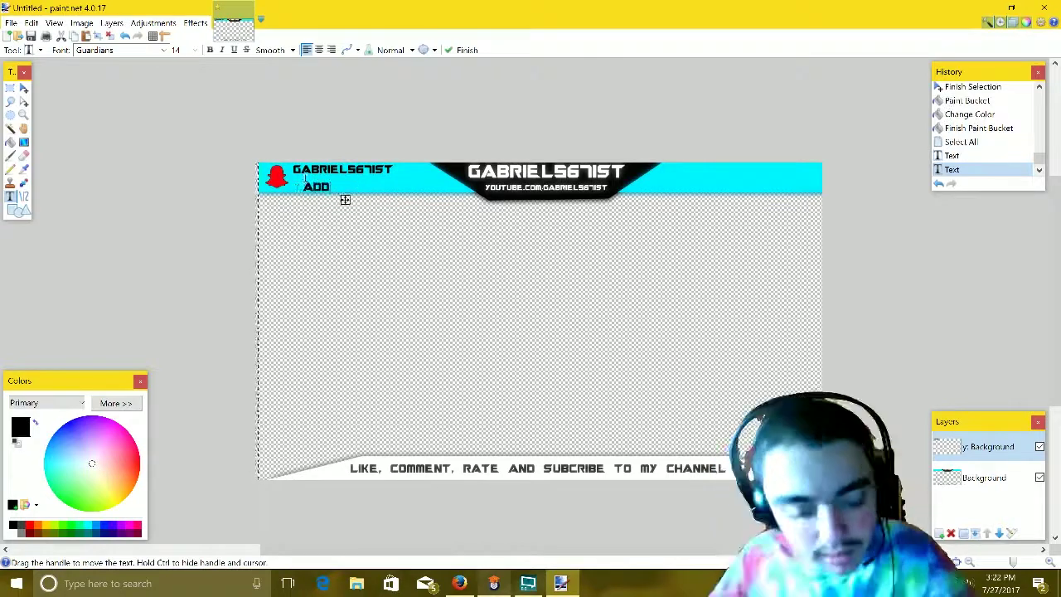
text( ME ON)
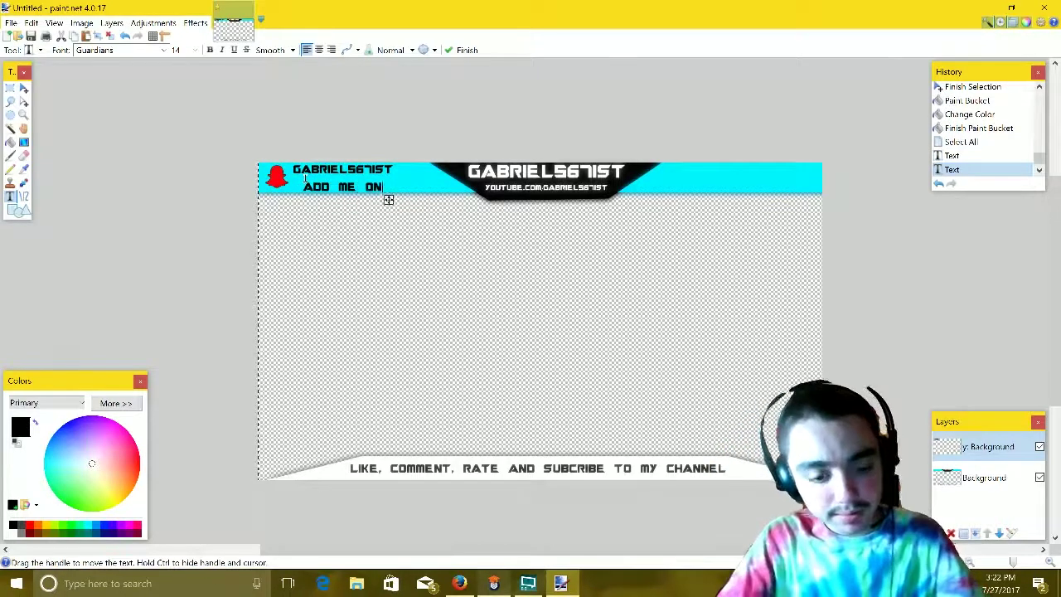
key(BackSpace)
key(BackSpace)
text(O)
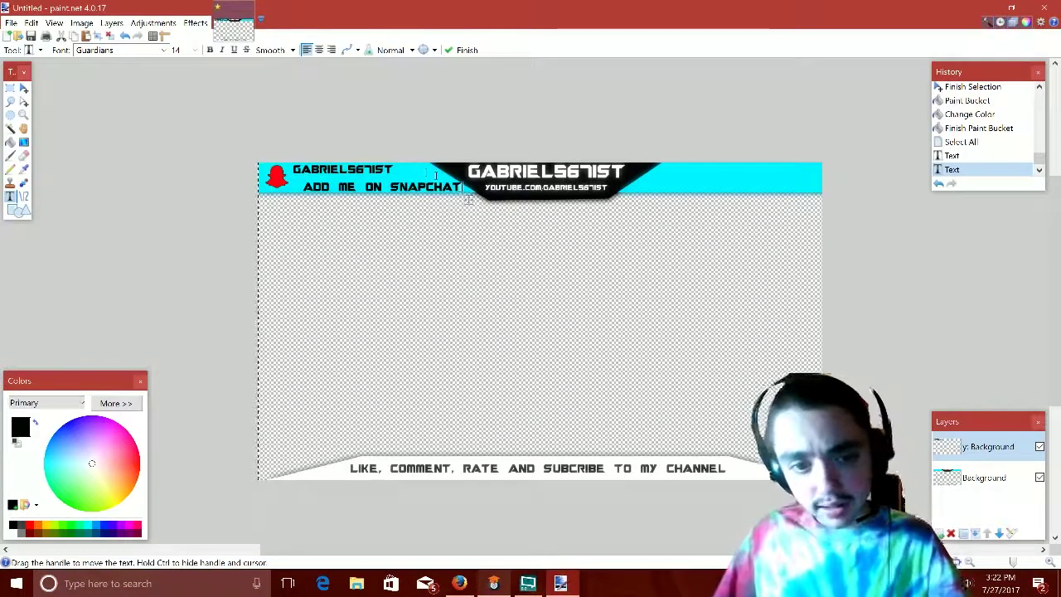
drag(469, 199, 455, 196)
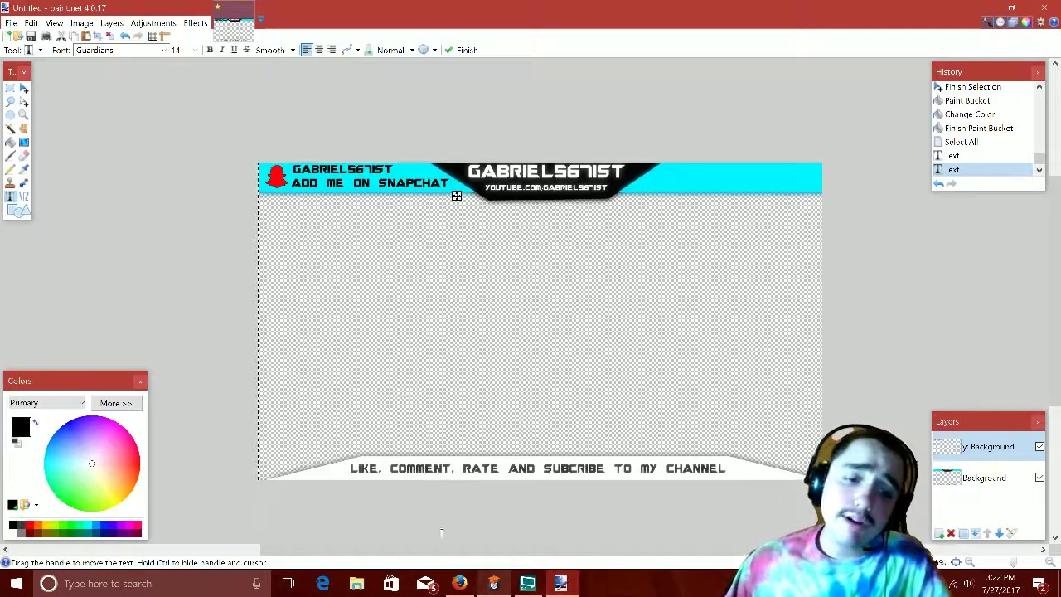
- Switch to Firefox, search the web for "TWITTER LOGO" in a new tab and open the first blue bird image
click(459, 582)
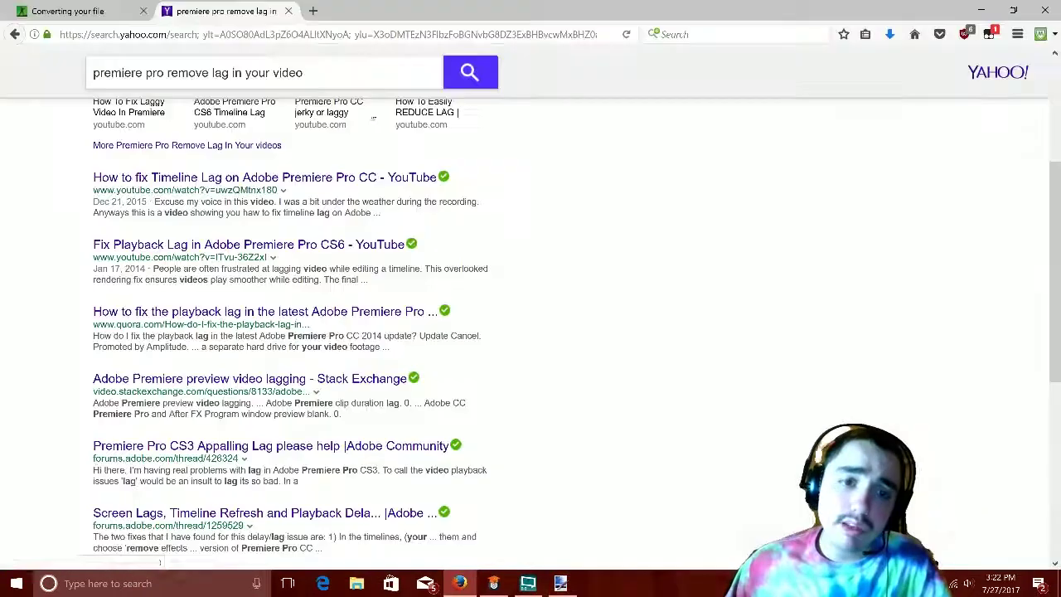
click(316, 10)
text(TWITTER)
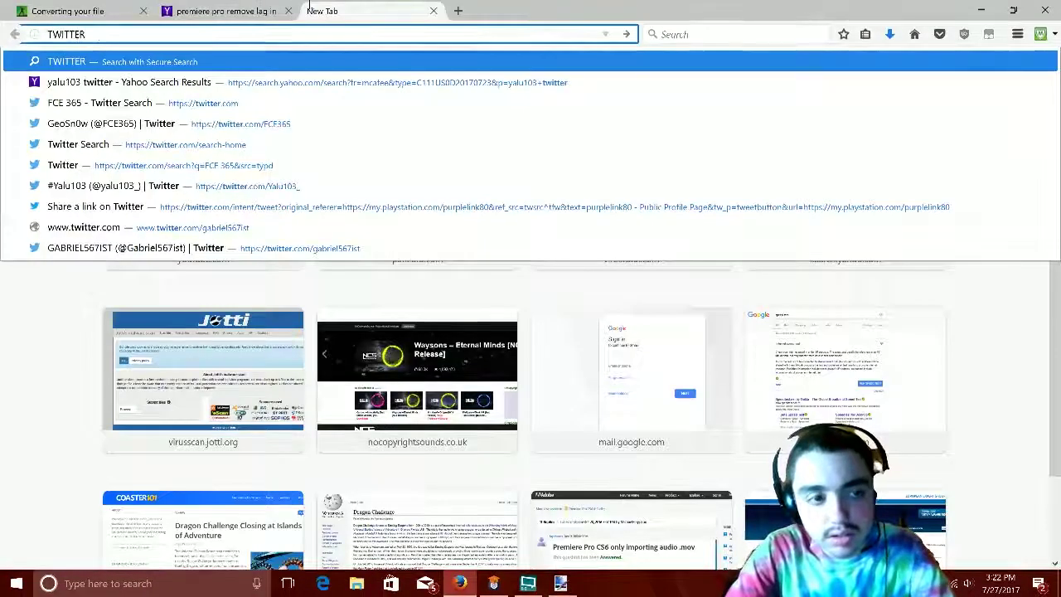
text( LOGO)
key(Return)
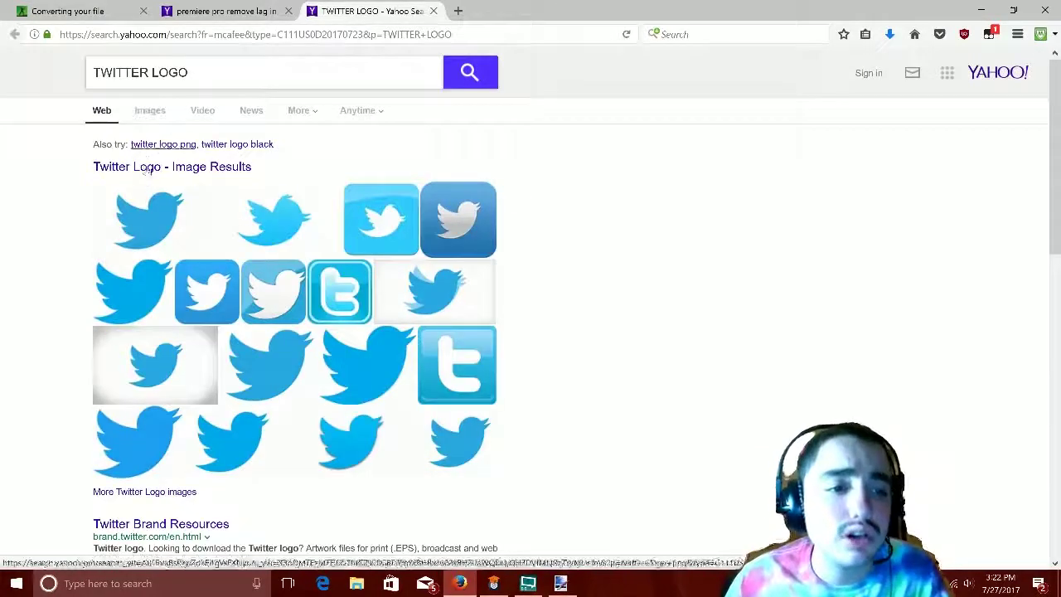
click(150, 218)
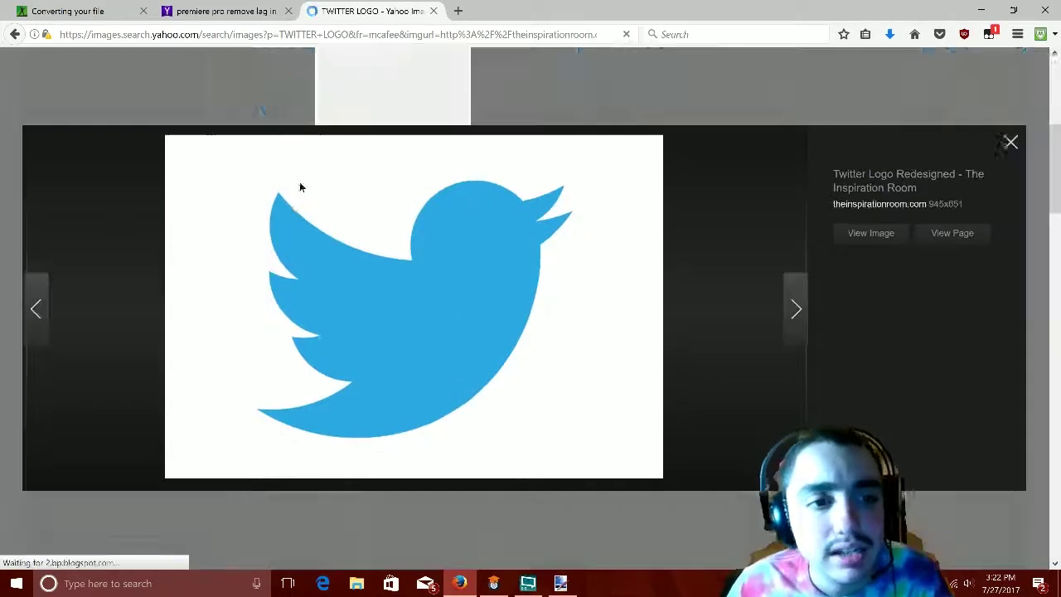
- Save the Twitter bird image to the Desktop as new_twitter_logo
right_click(300, 184)
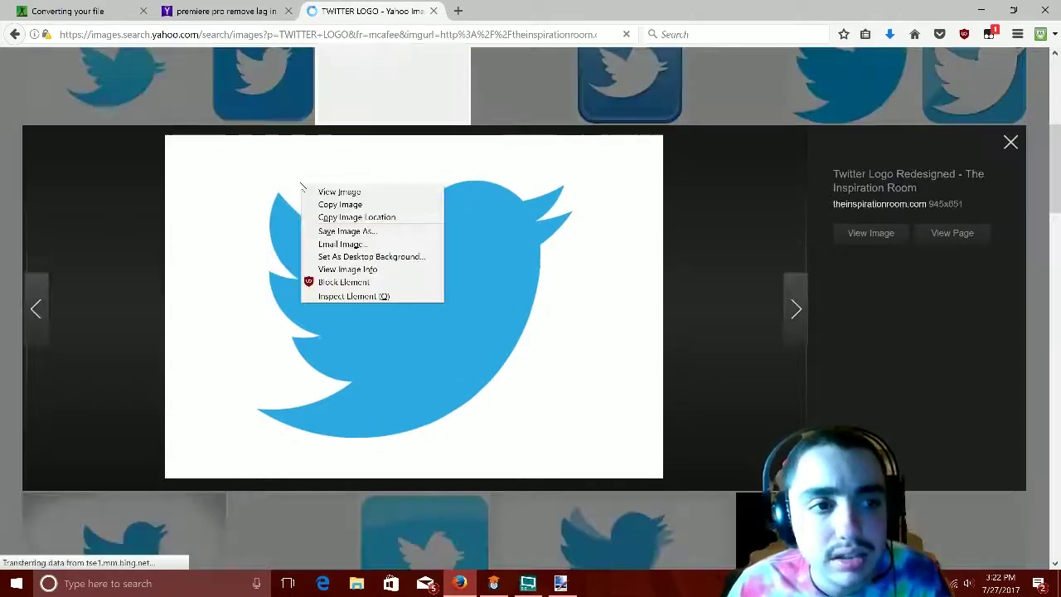
click(321, 230)
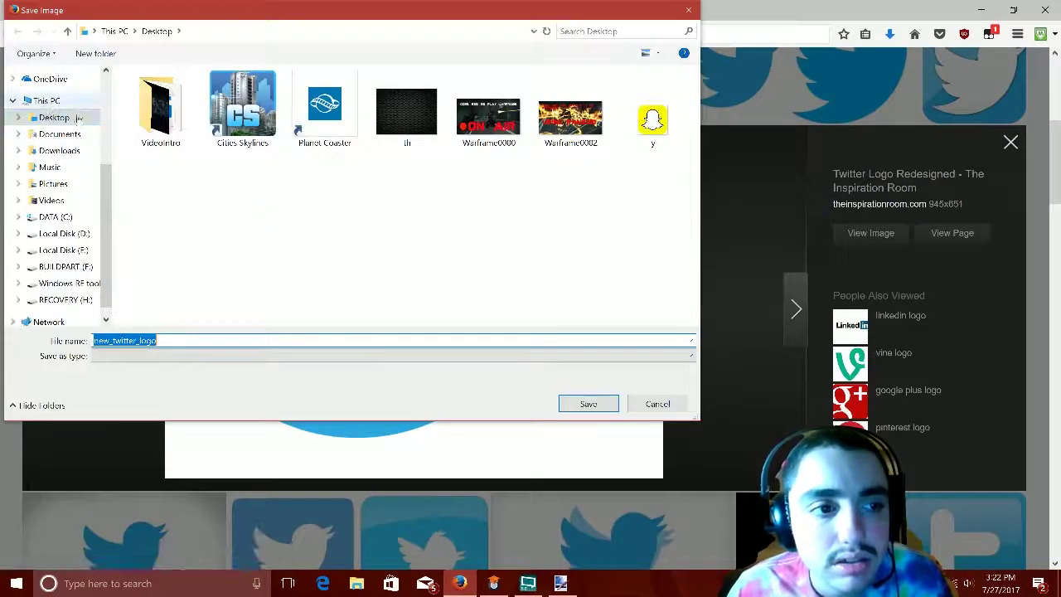
click(590, 402)
- Switch back to paint.net and import new_twitter_logo from the Desktop as a new layer
click(561, 583)
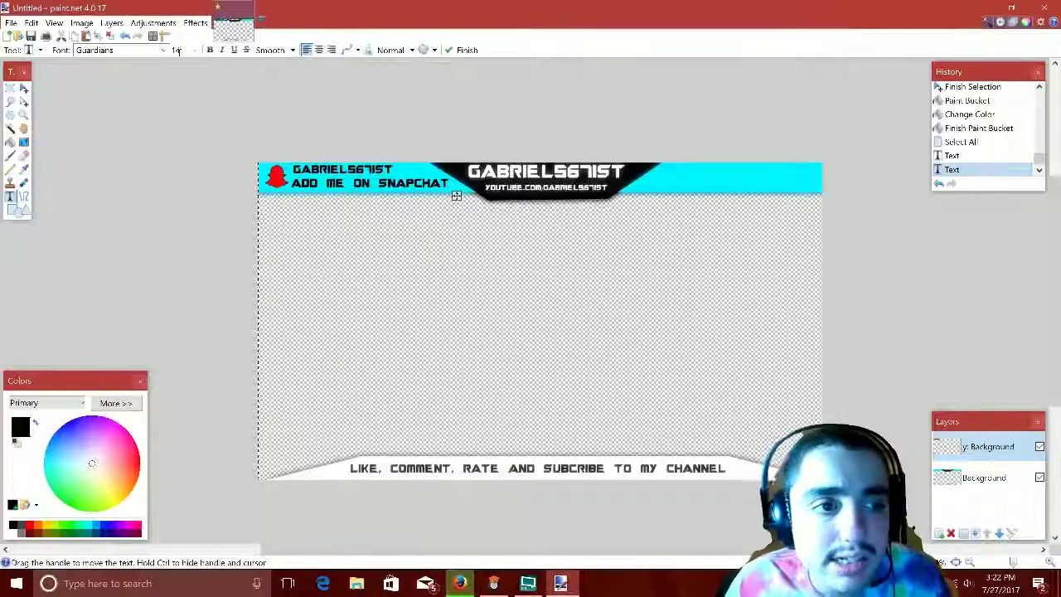
click(81, 24)
click(98, 48)
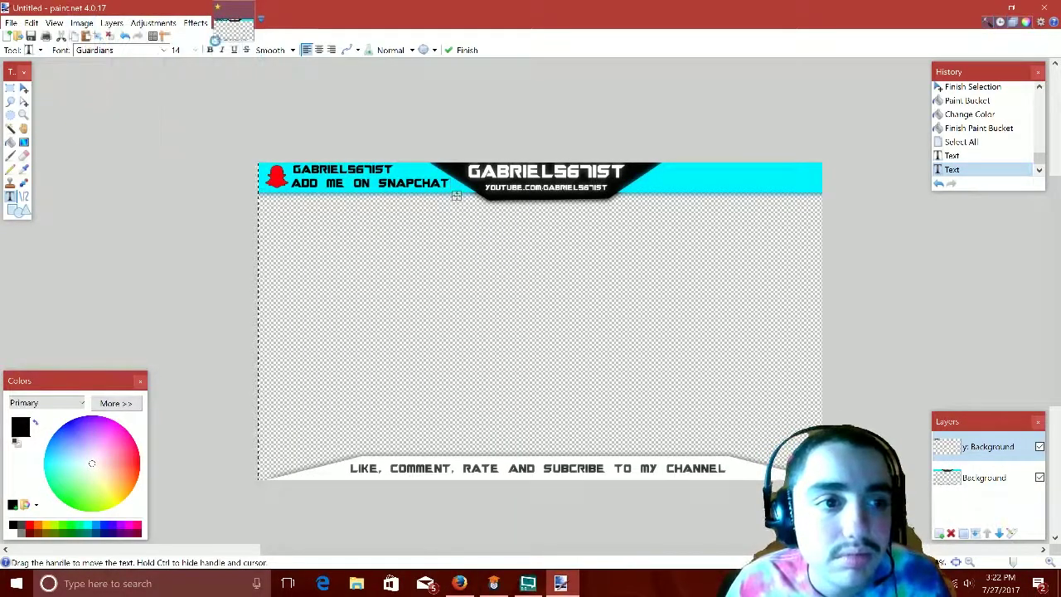
click(595, 402)
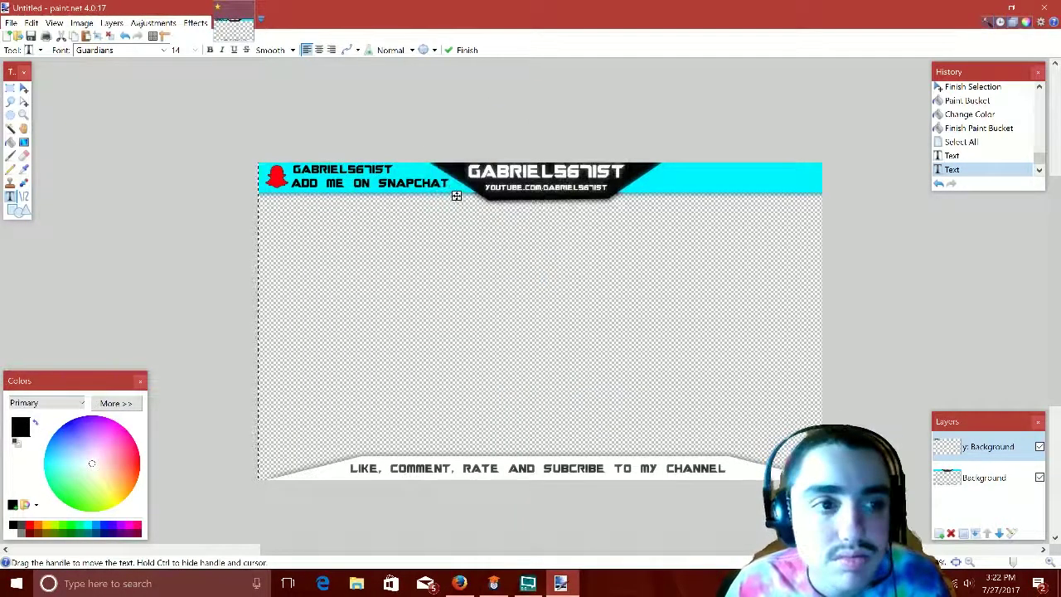
click(86, 23)
click(130, 82)
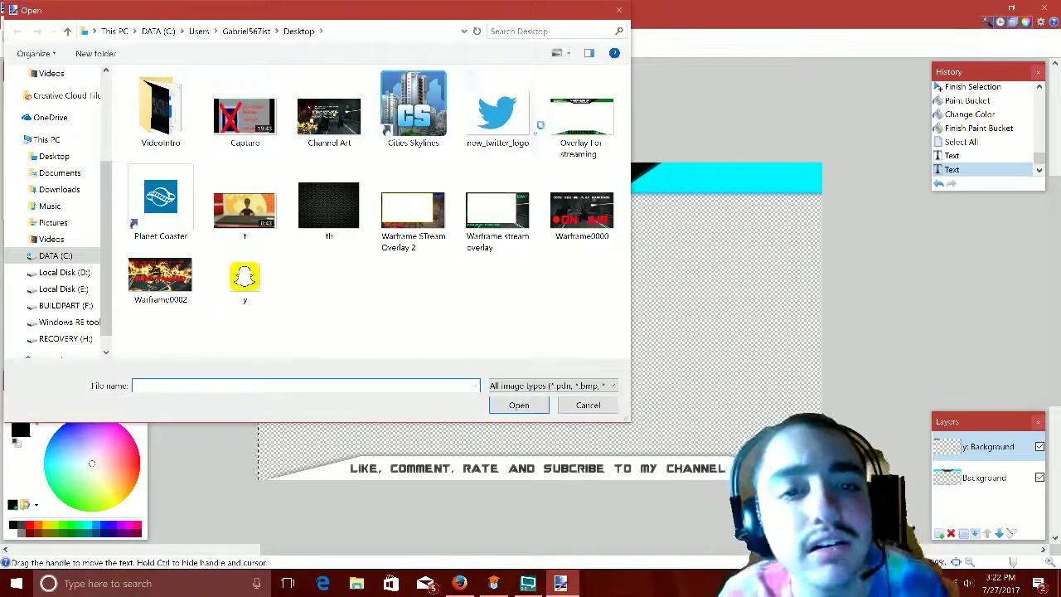
double_click(497, 116)
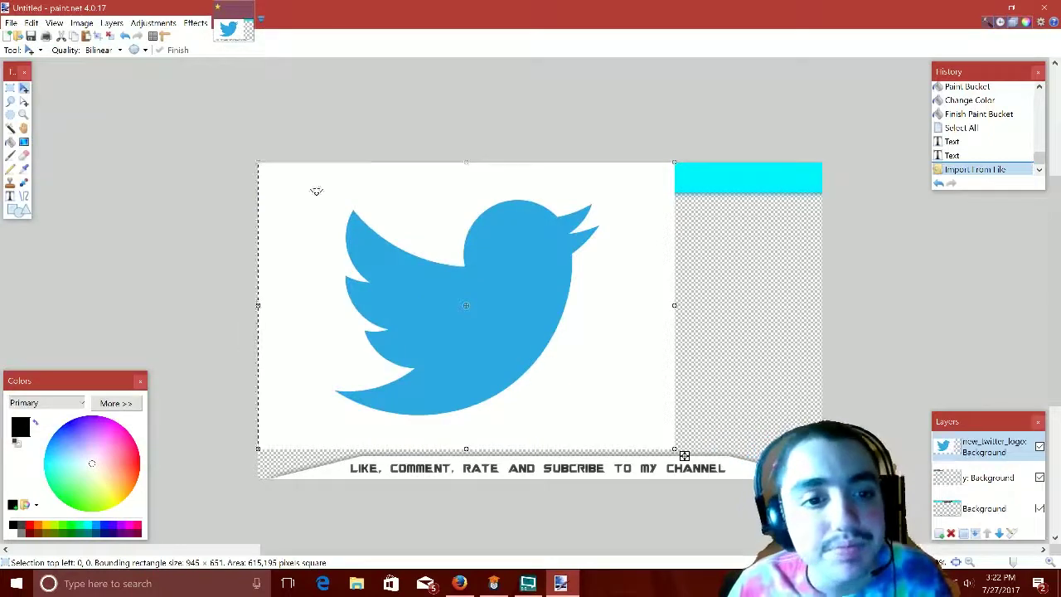
- Shift the imported logo slightly down and inward, and erase its white background with the Magic Wand at 50% tolerance
drag(316, 192, 346, 214)
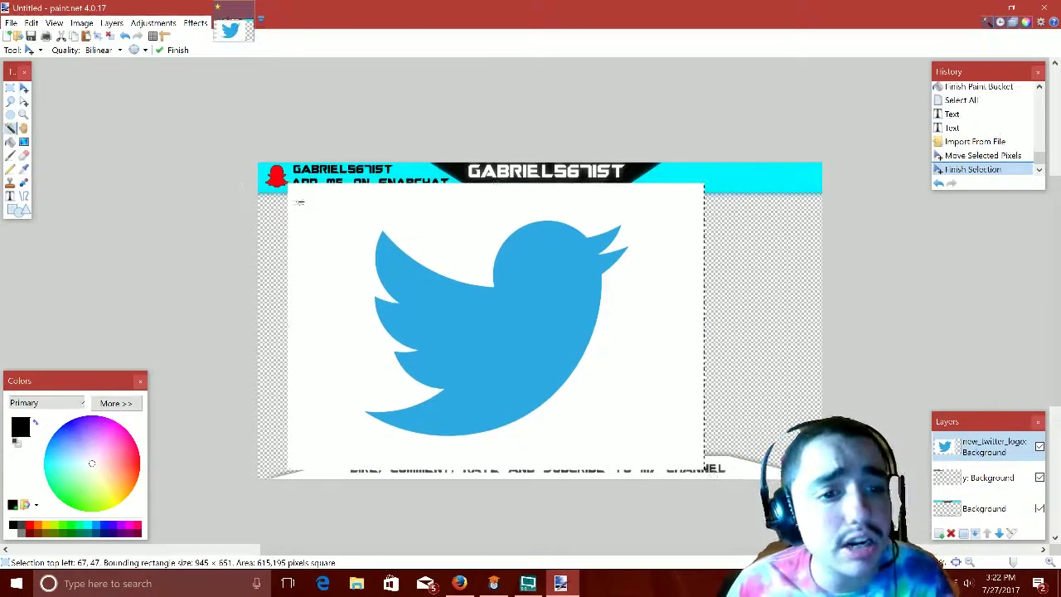
key(s)
click(326, 207)
key(Delete)
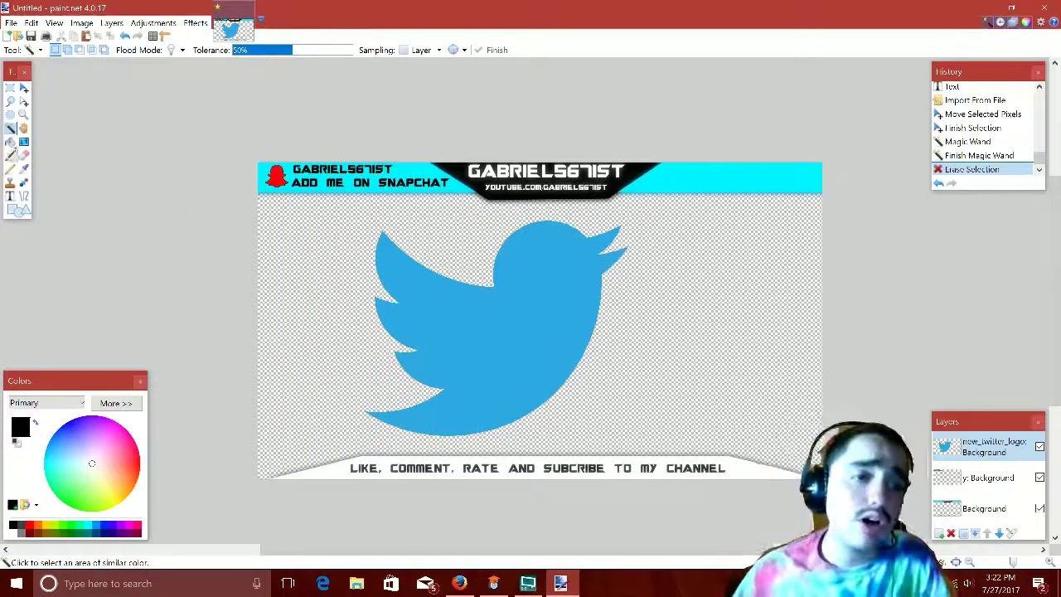
- Fill the blue Twitter bird with red using the Paint Bucket
click(10, 140)
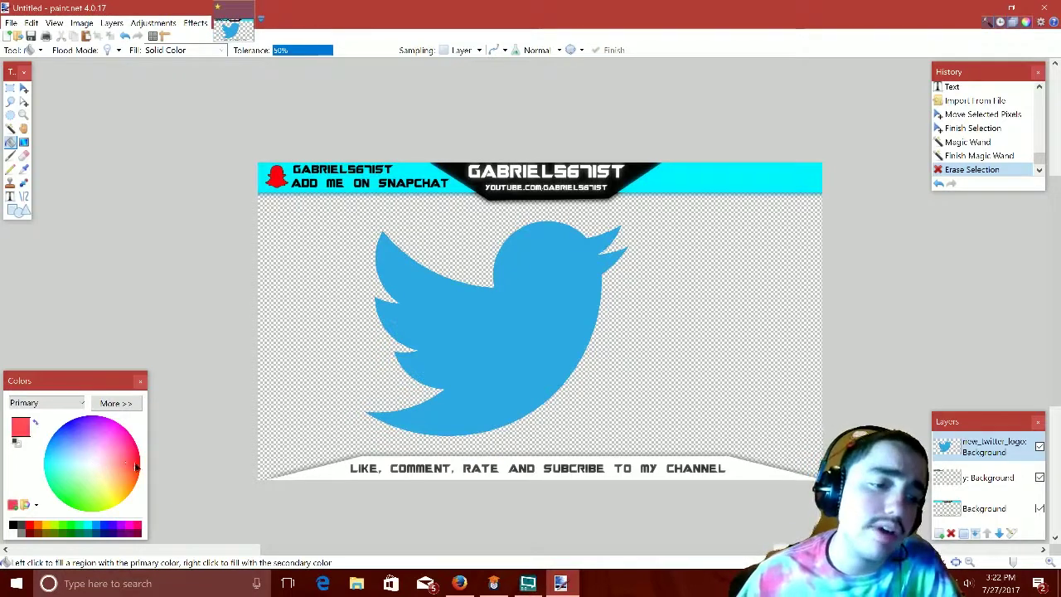
click(136, 465)
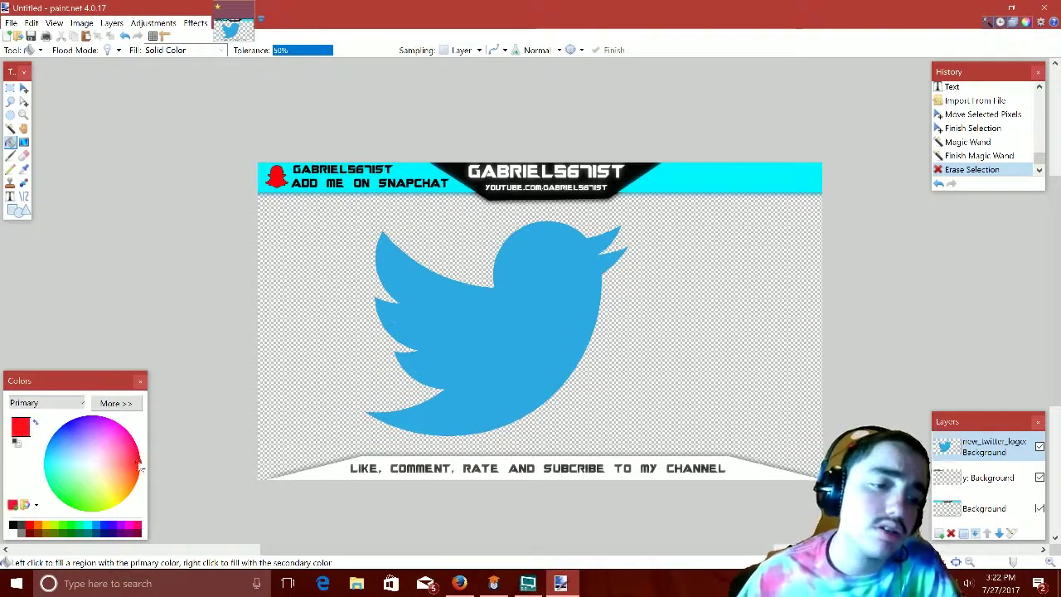
click(464, 346)
- Select the entire Twitter logo layer and scale its pixels down to 81 × 60 pixels
key(m)
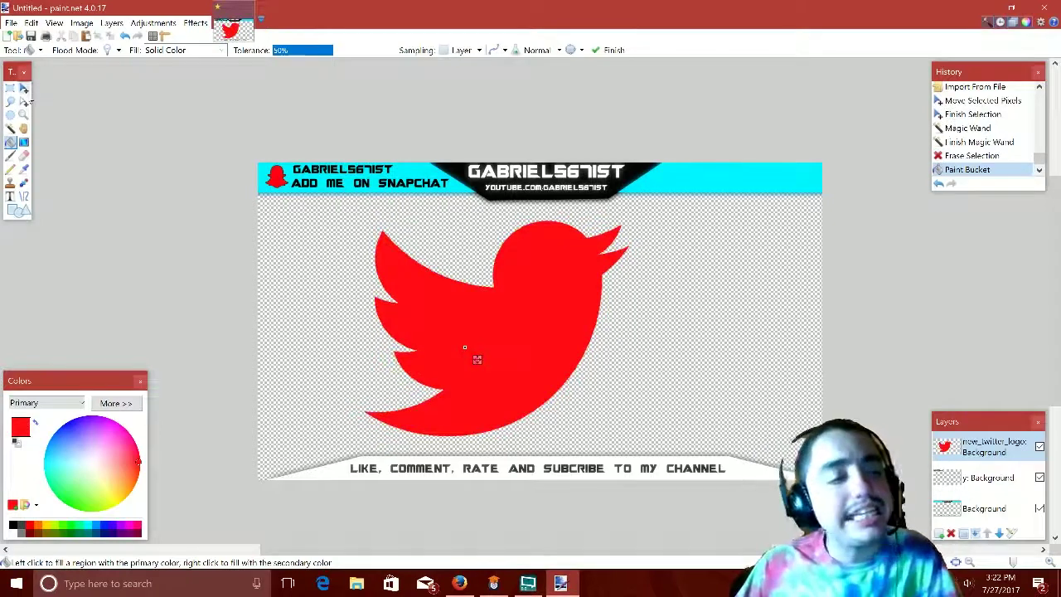
key(ctrl+a)
click(549, 238)
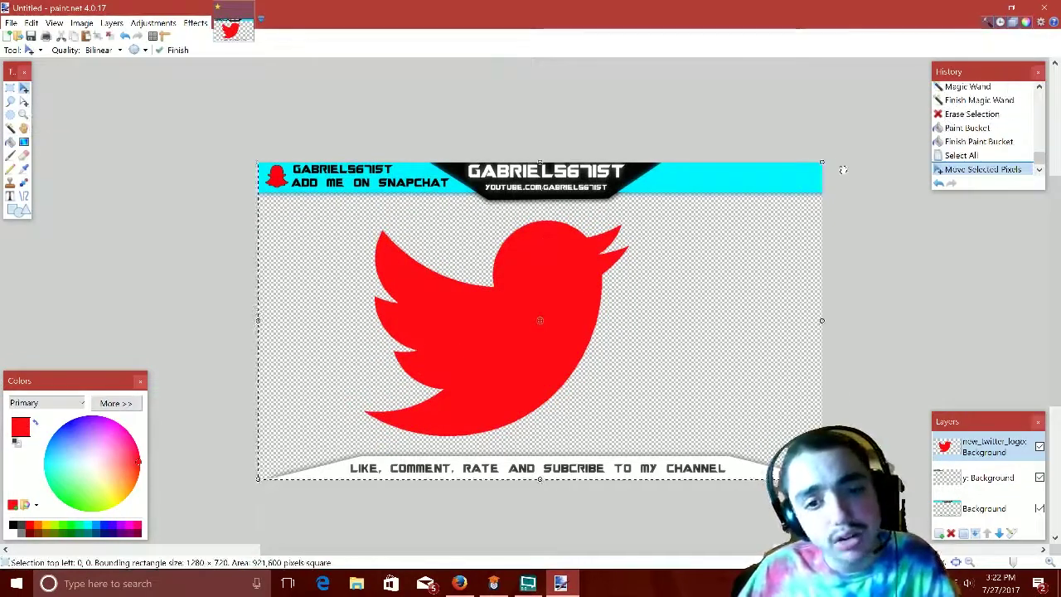
drag(822, 164, 294, 454)
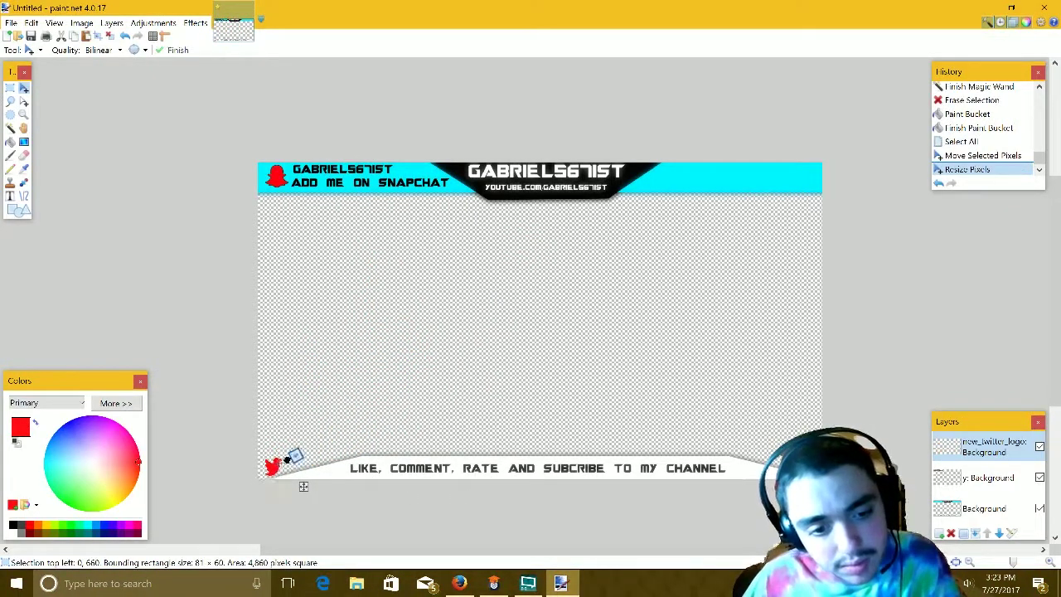
click(304, 486)
key(ctrl+z)
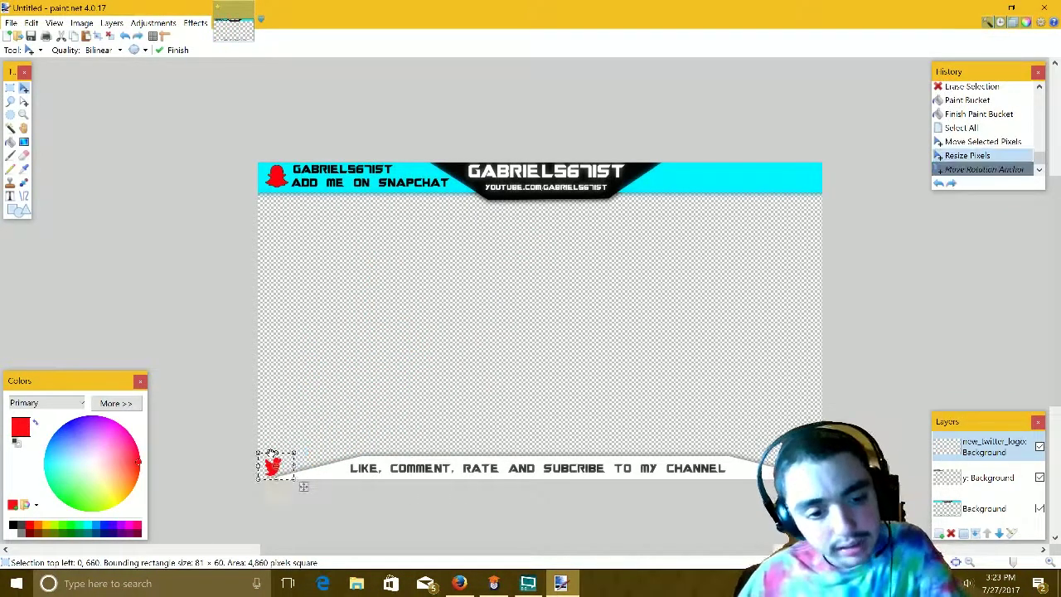
- Move the Twitter bird onto the cyan bar just right of the black title shape and shrink its selection to 69 × 46 pixels
drag(270, 458, 655, 165)
drag(691, 197, 665, 146)
click(679, 170)
scroll(647, 197, up, 3)
scroll(646, 197, up, 2)
drag(740, 179, 741, 179)
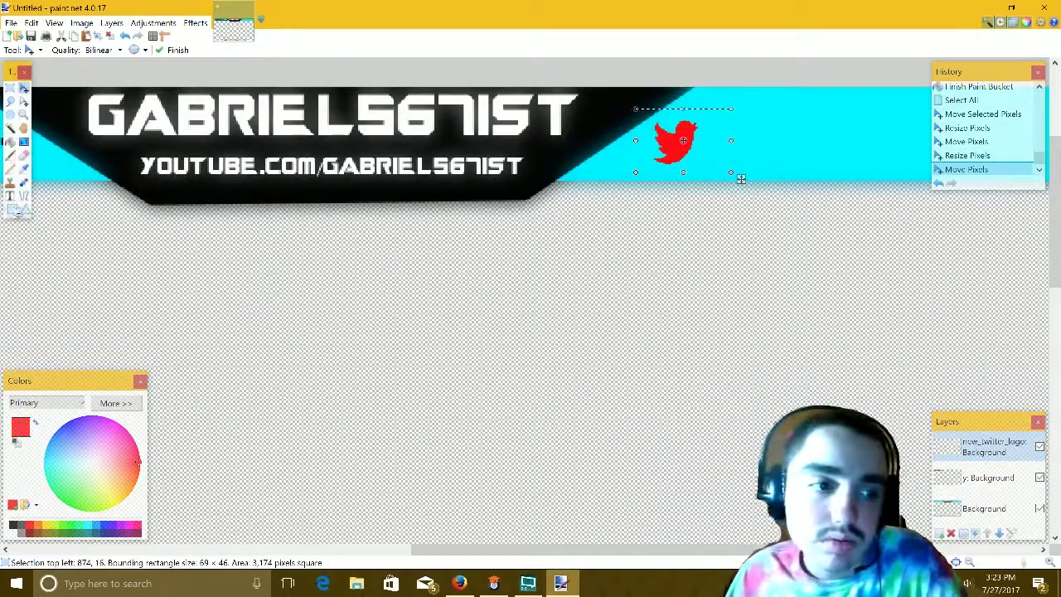
- Finish the Twitter bird's move by switching to the Text tool, and select the whole canvas
key(t)
key(ctrl+a)
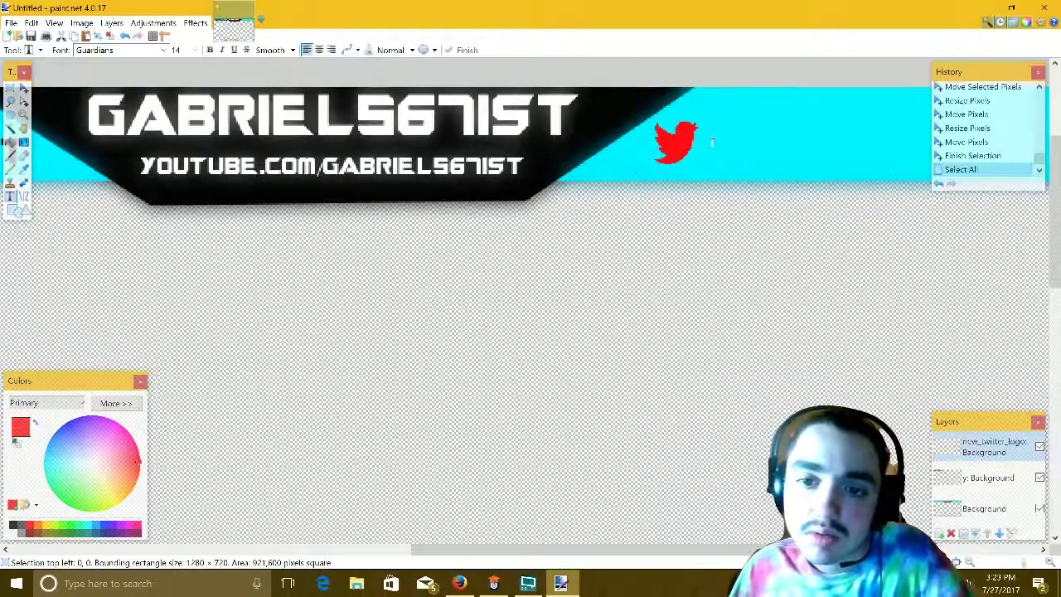
click(711, 142)
text(FOLLOW)
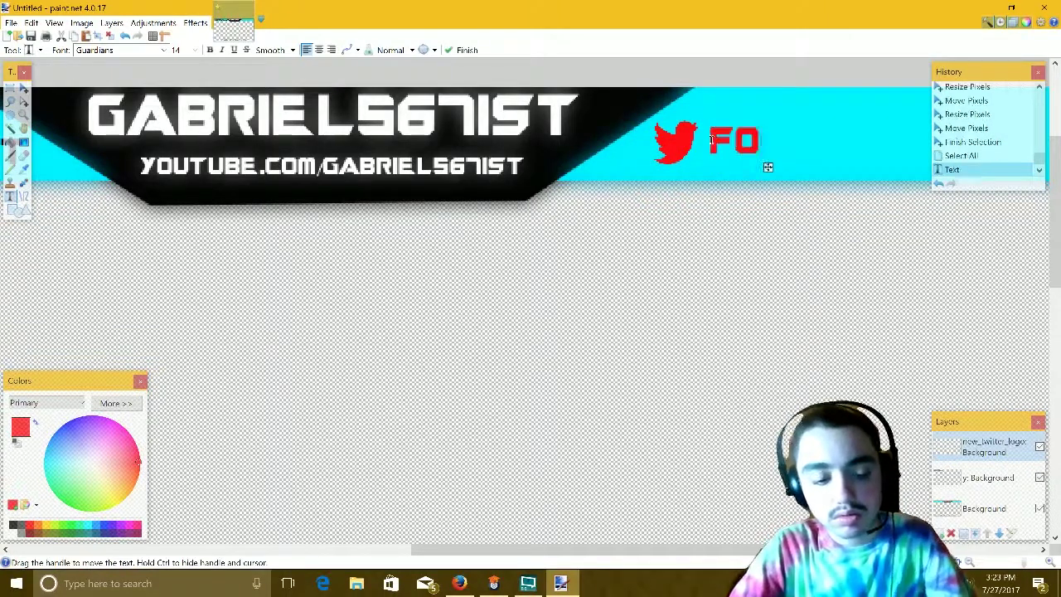
key(BackSpace)
key(BackSpace)
key(BackSpace)
key(BackSpace)
key(BackSpace)
key(BackSpace)
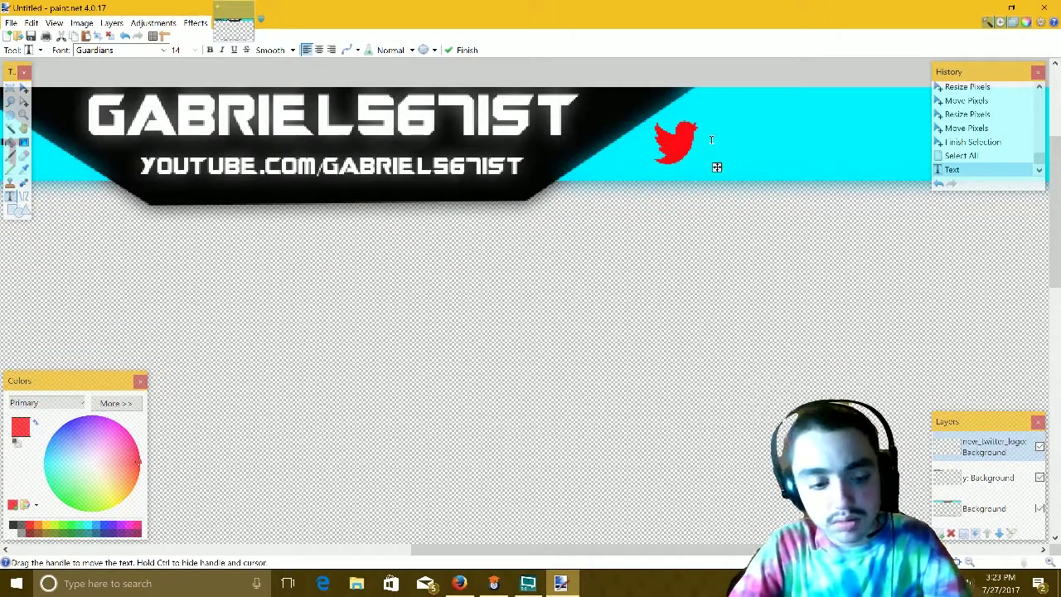
key(ctrl+z)
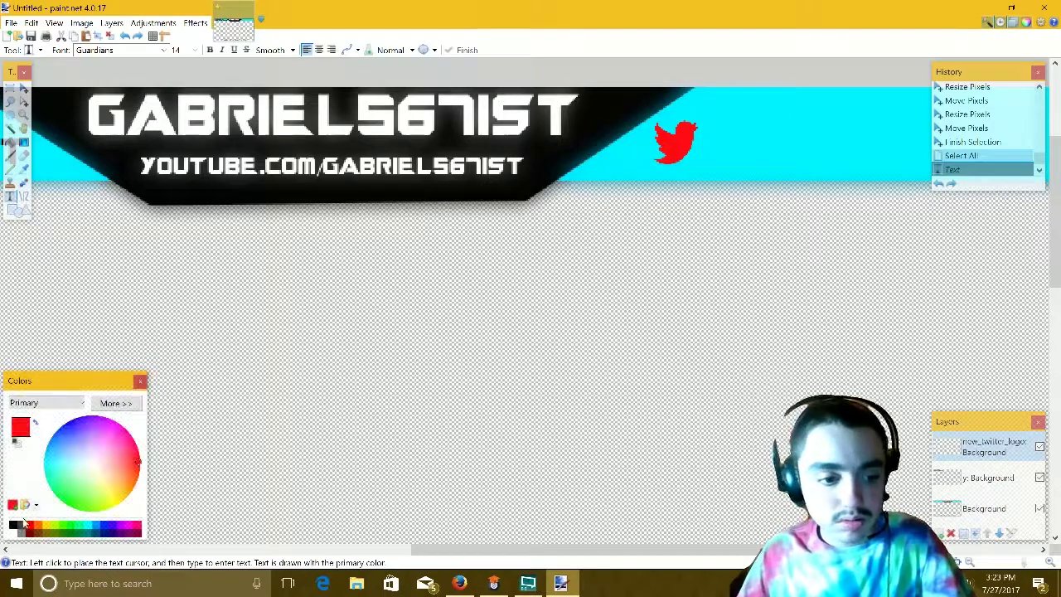
- Add the black caption "FOLLOW ME ON TWITTER" just right of the Twitter bird on the cyan bar, in Guardians at size 10
click(22, 523)
click(707, 146)
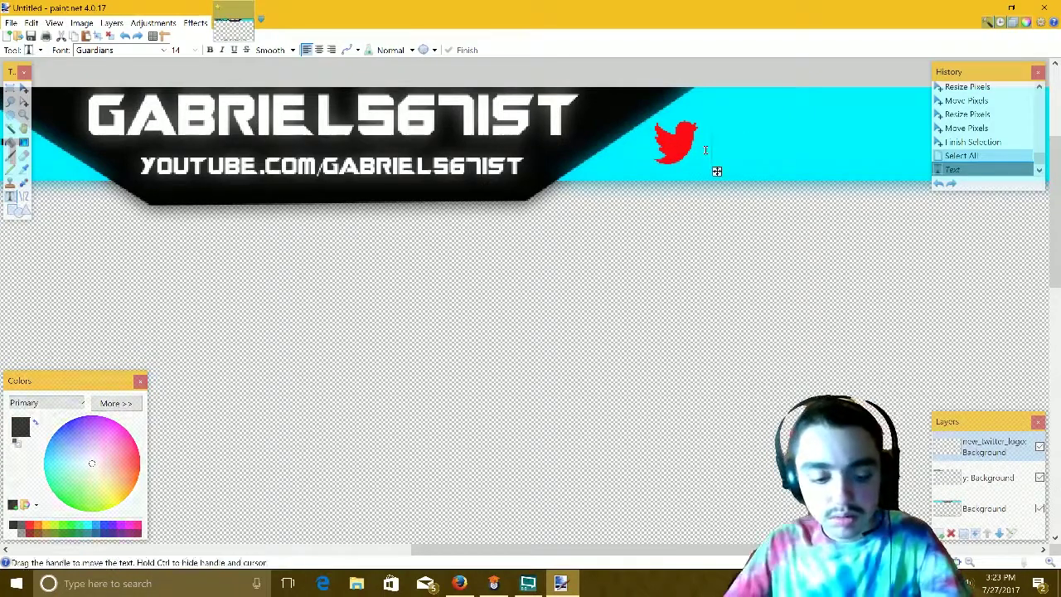
text(FOLLOW ME ON)
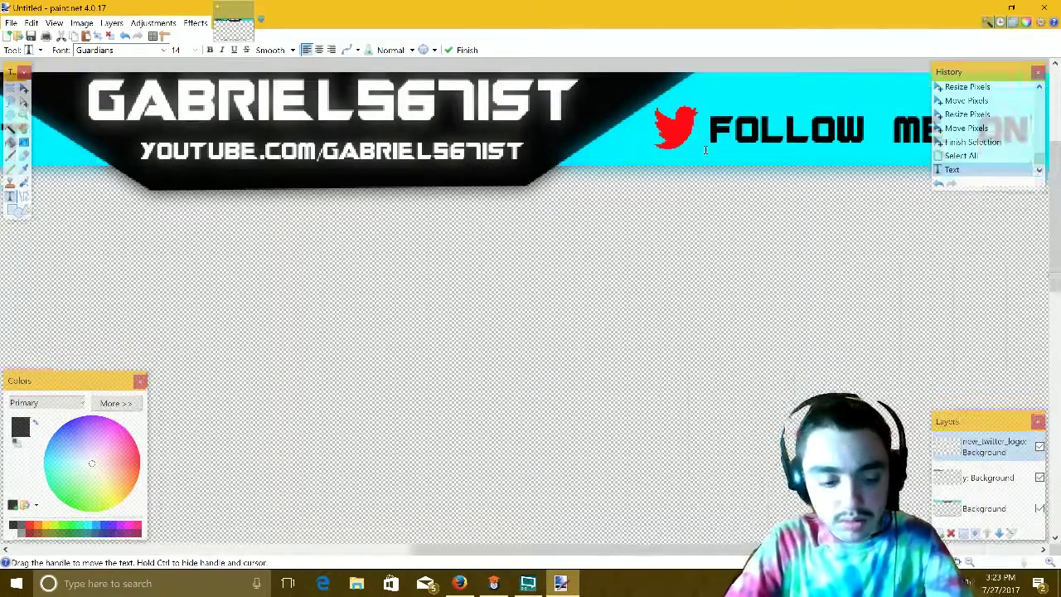
text( TWITETER)
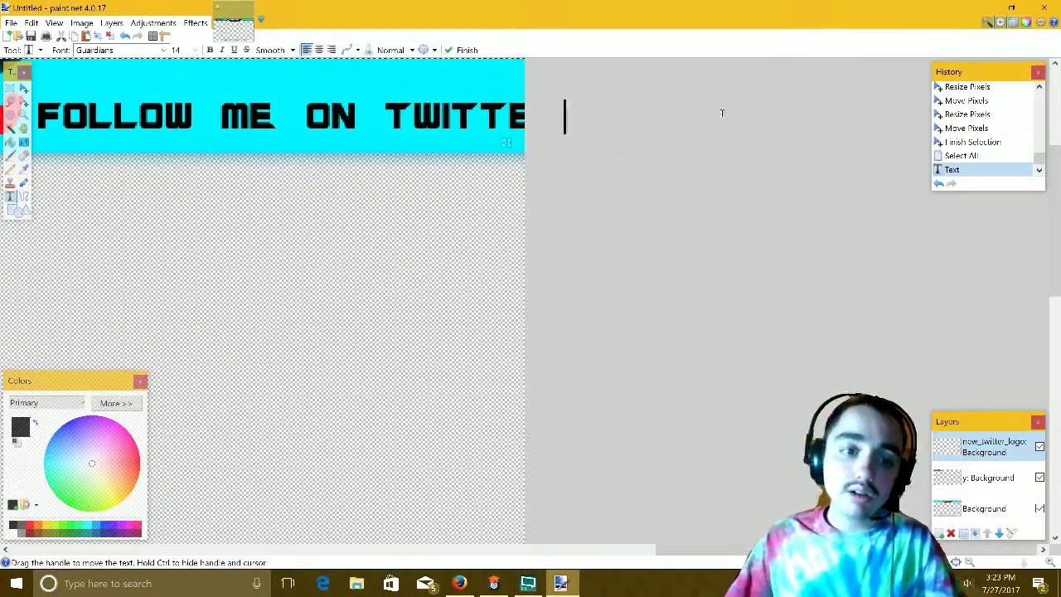
ctrl+scroll(616, 160, down, 4)
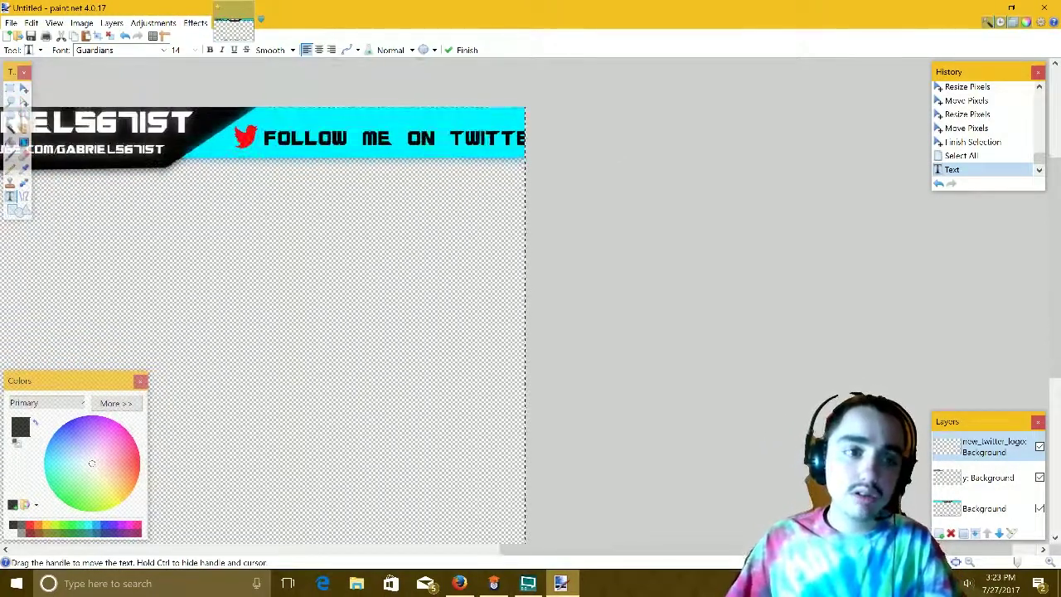
scroll(176, 50, down, 3)
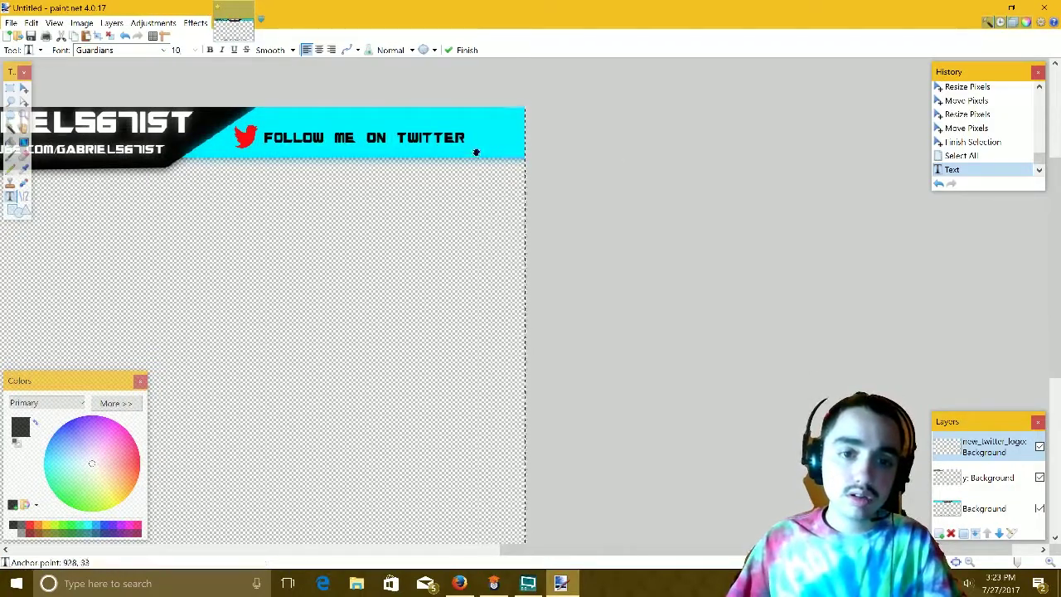